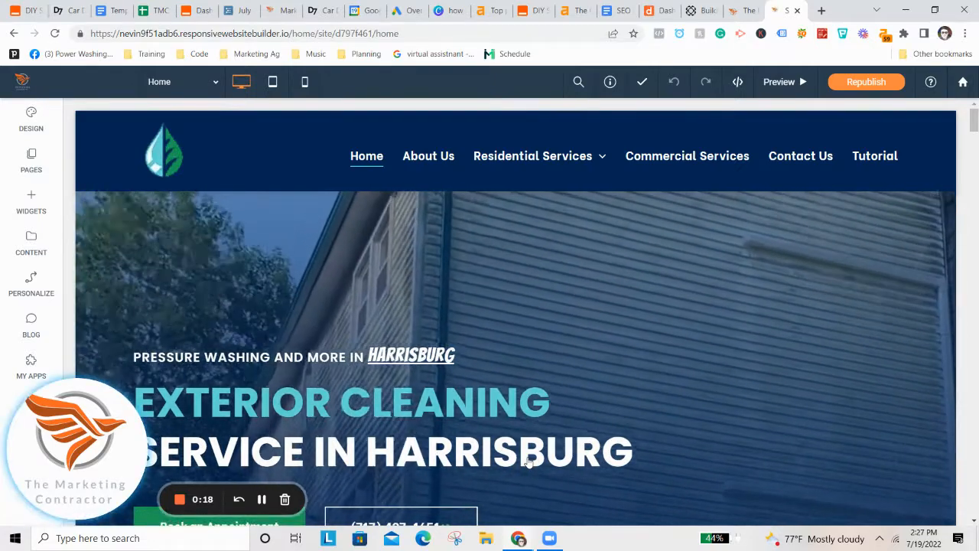
Open the site's URL settings and bring up the dialog for changing the website domain.
drag(38, 448, 226, 434)
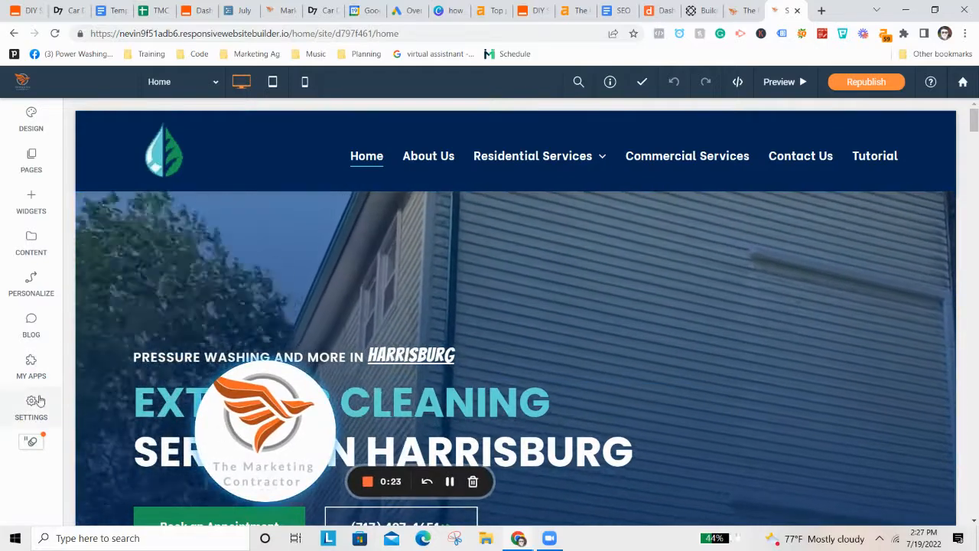
click(31, 406)
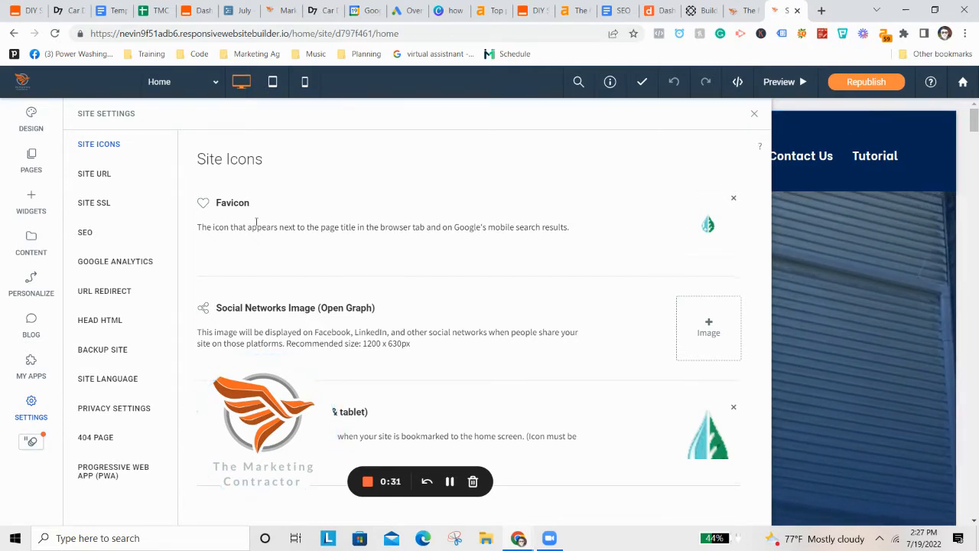
click(115, 181)
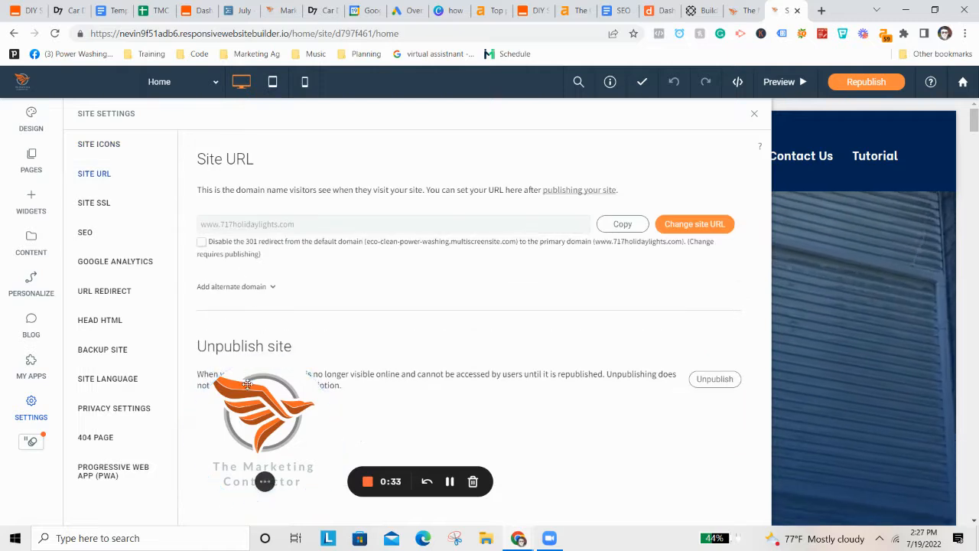
drag(248, 384, 58, 409)
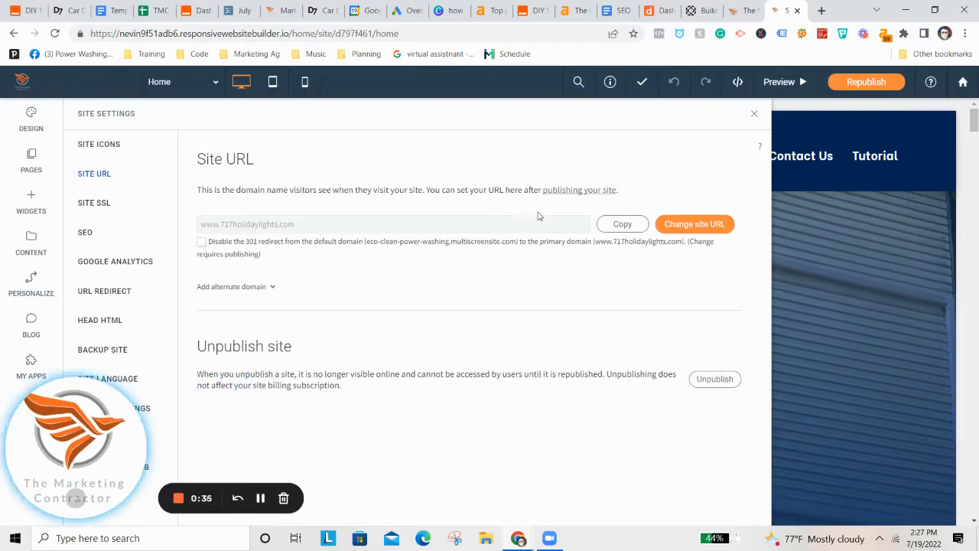
click(686, 227)
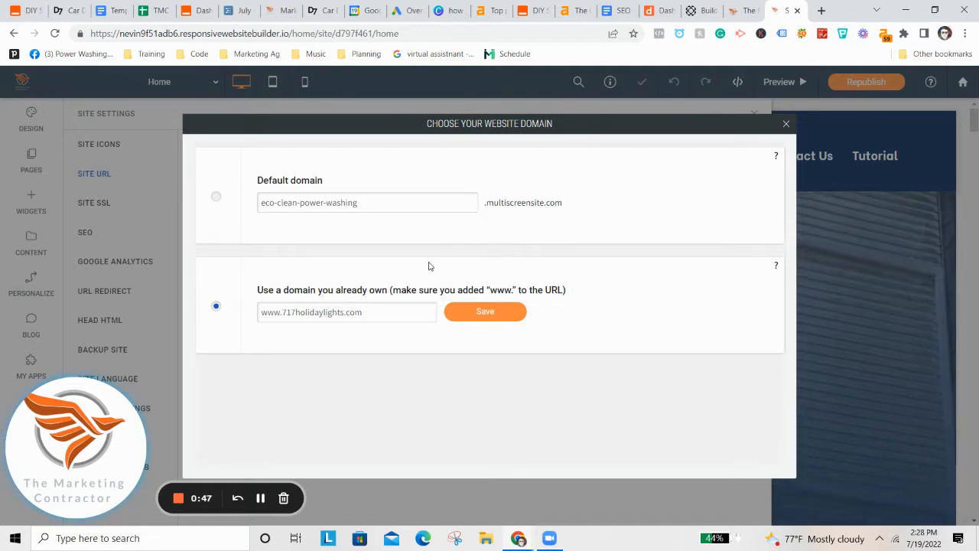
Clear the address entered for the already owned domain.
triple_click(329, 314)
click(378, 309)
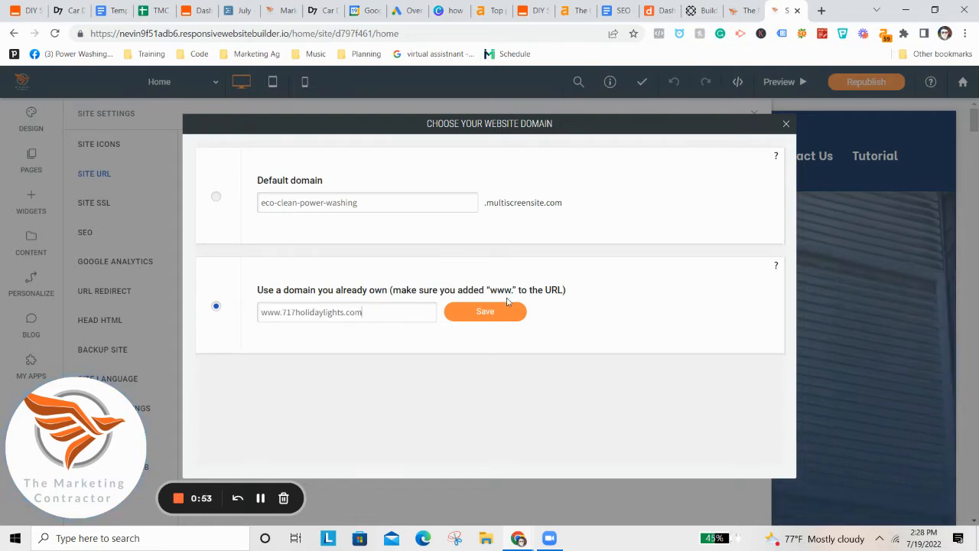
click(217, 198)
triple_click(300, 319)
key(BackSpace)
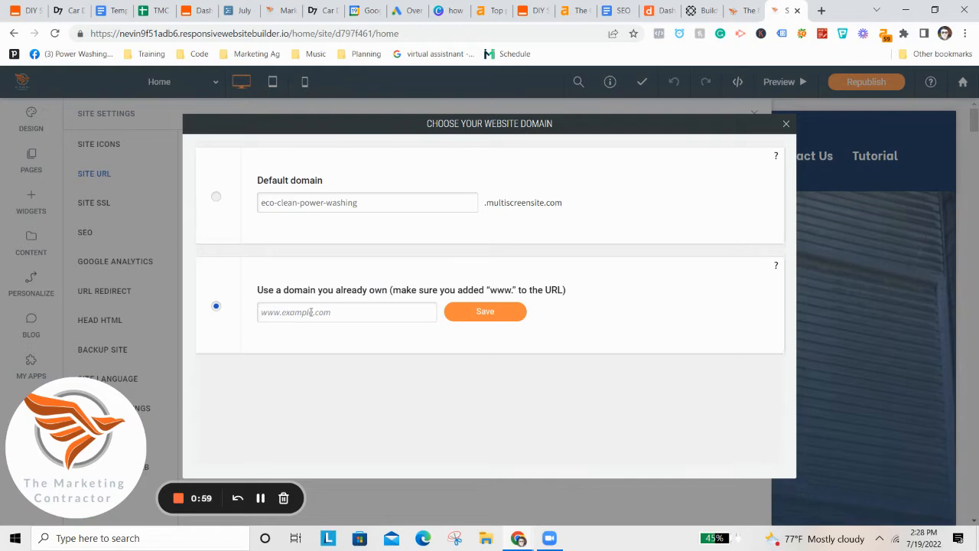
Open Google Domains in a new browser tab and go to the list of owned domains.
click(820, 12)
text(google)
key(Return)
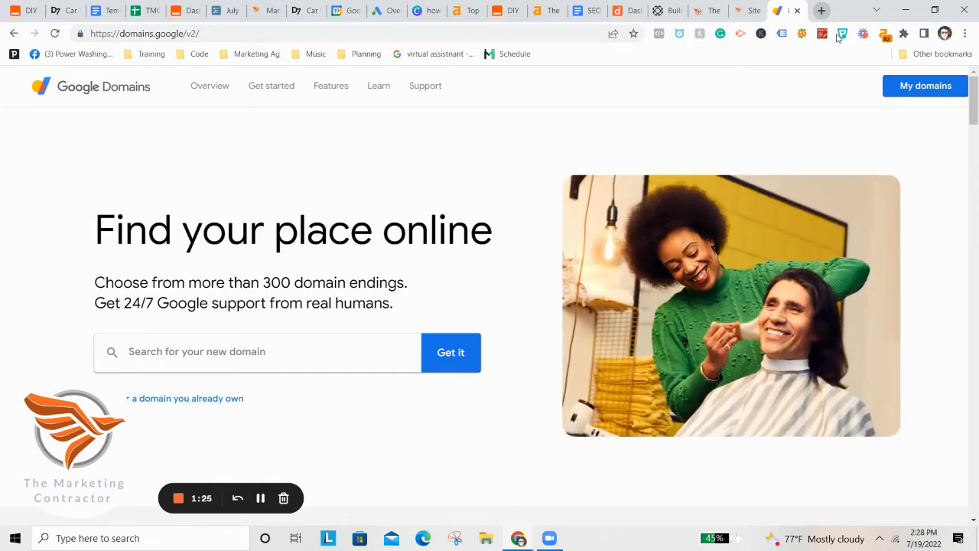
click(904, 88)
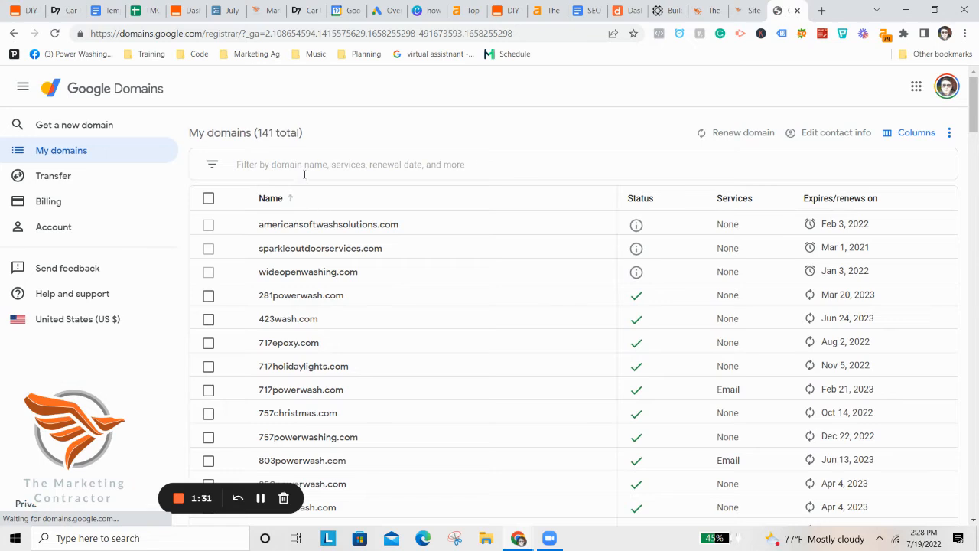
Open the DNS settings of 717holidaylights.com and go to its custom resource records.
click(293, 164)
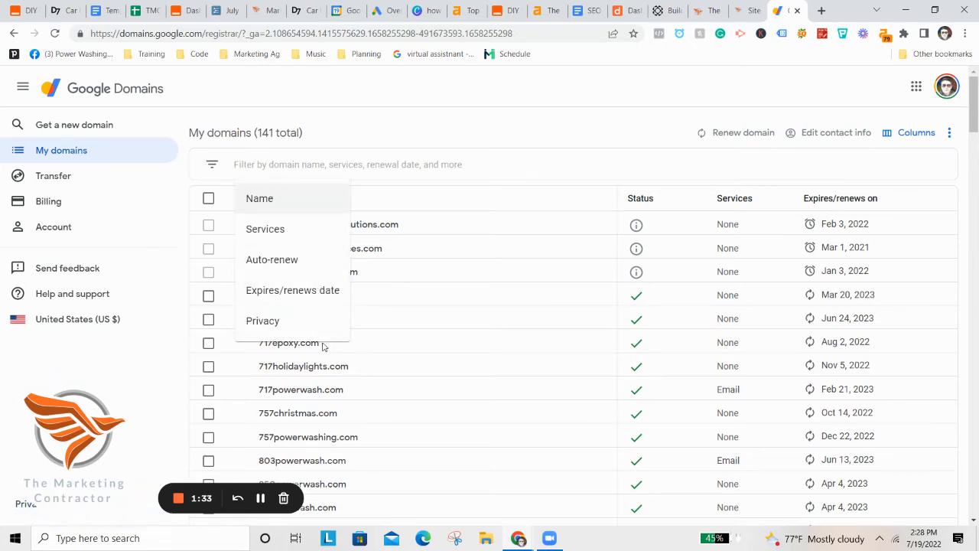
click(316, 368)
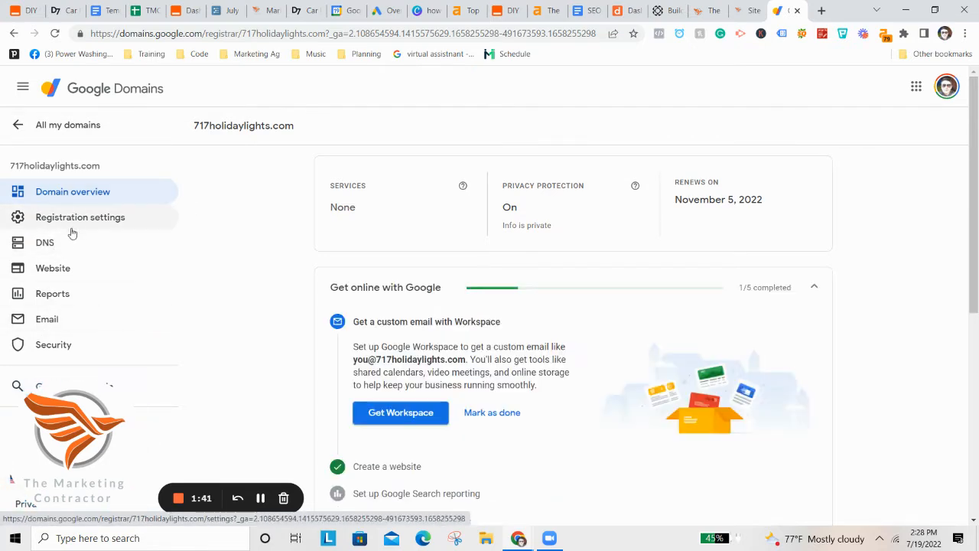
click(64, 242)
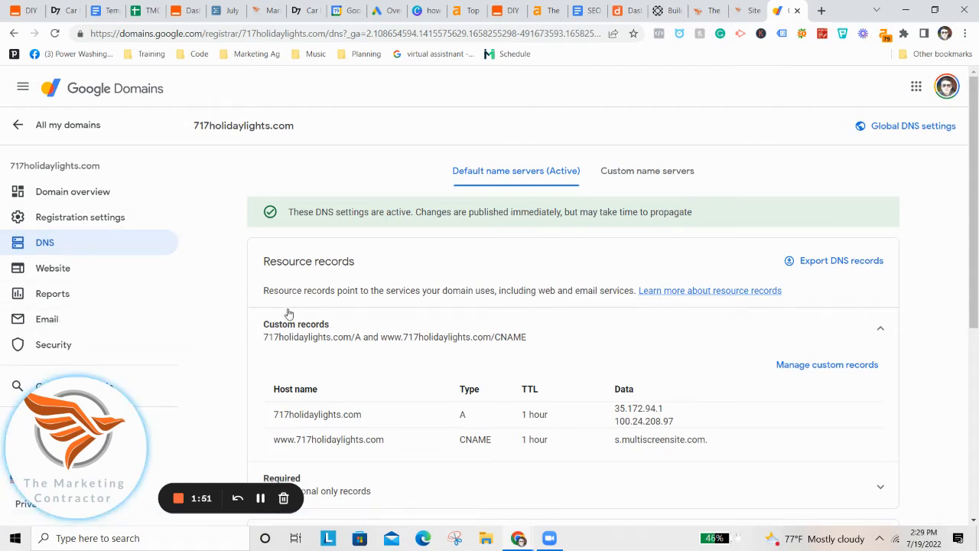
scroll(192, 337, down, 1)
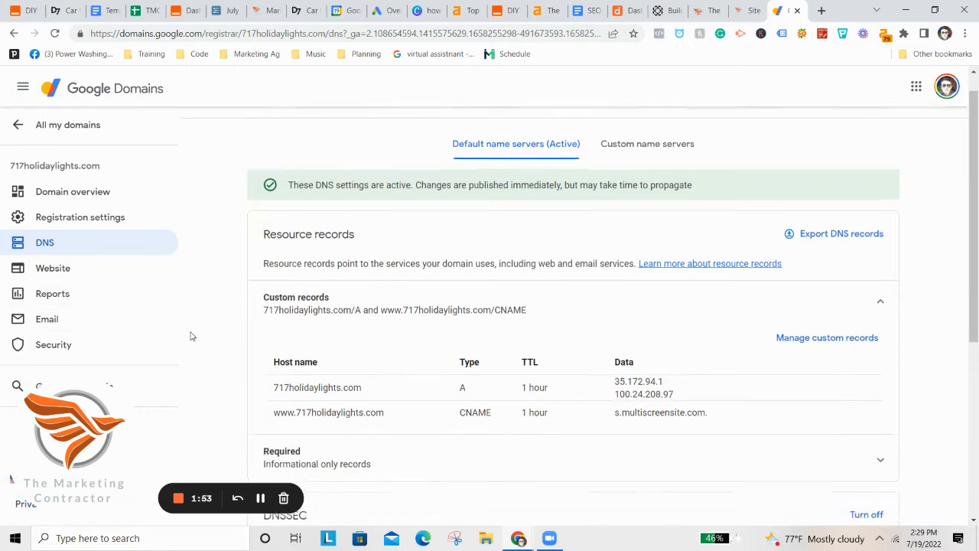
scroll(301, 366, down, 1)
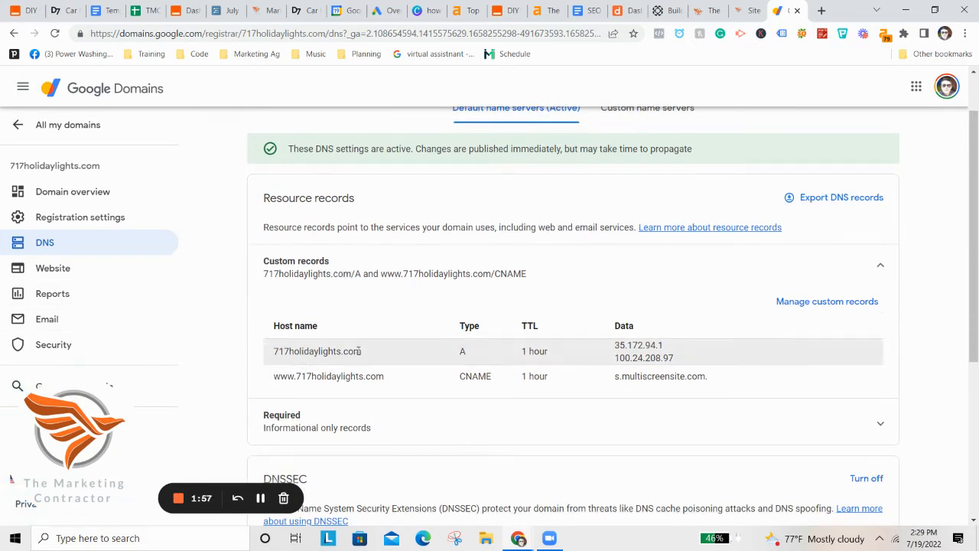
Open the custom records for editing and examine the A record's host name, type and both IP addresses.
click(802, 305)
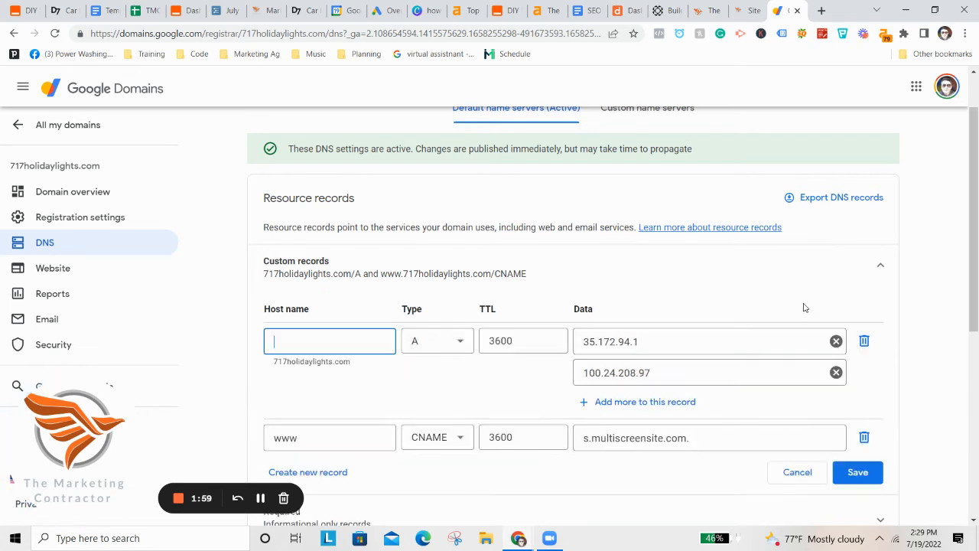
scroll(634, 362, down, 1)
click(418, 261)
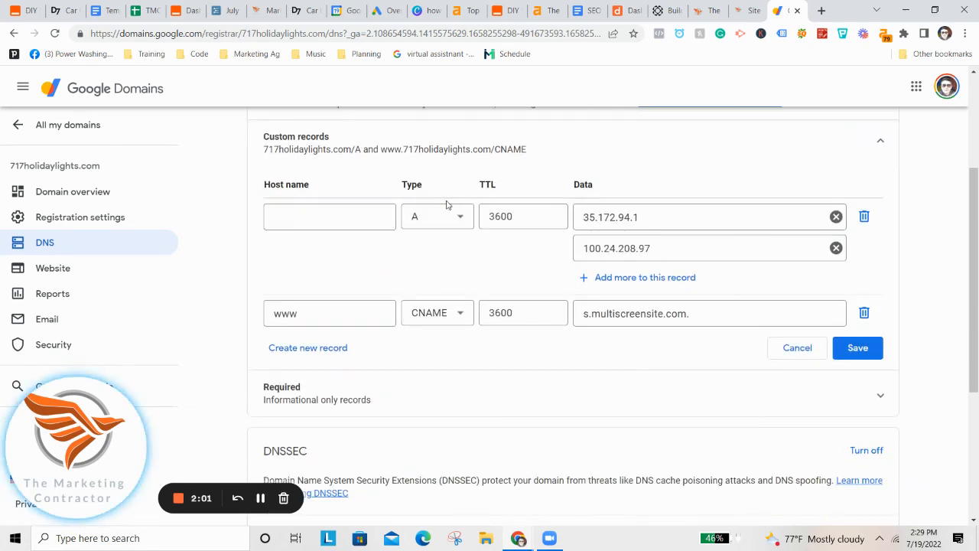
click(595, 219)
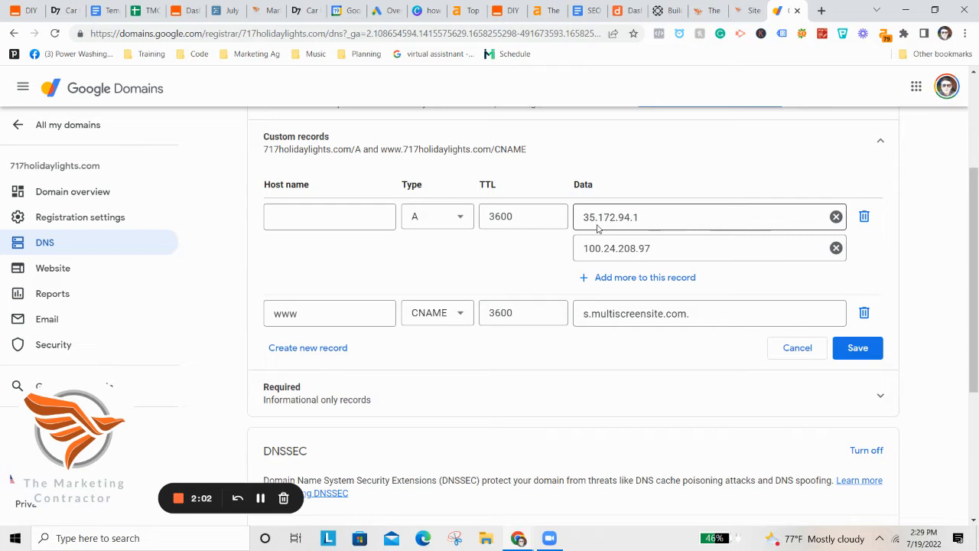
double_click(594, 218)
click(600, 247)
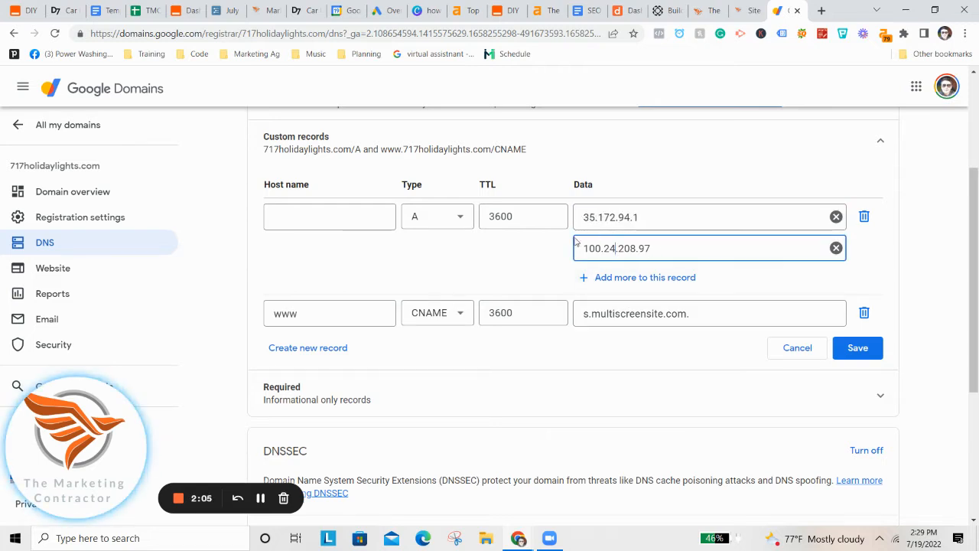
click(560, 248)
click(348, 218)
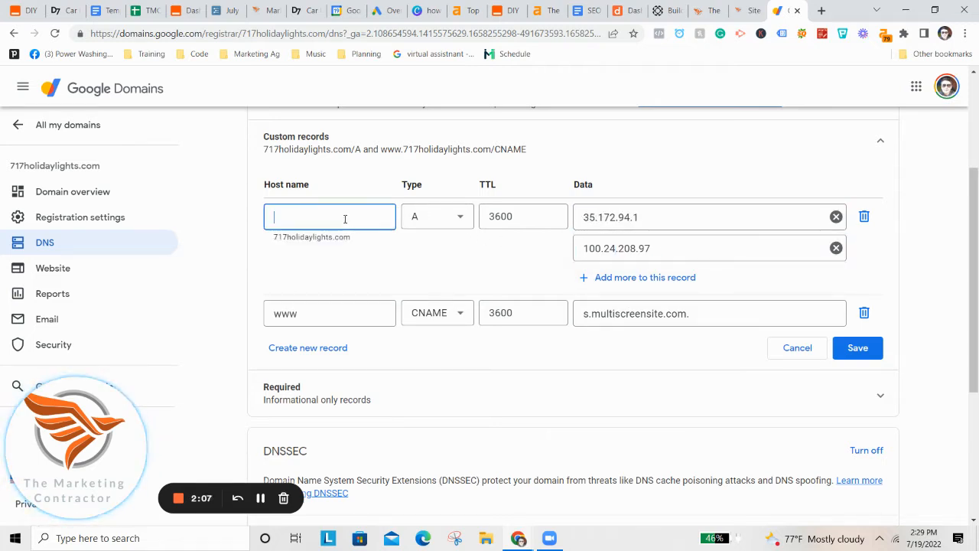
click(368, 278)
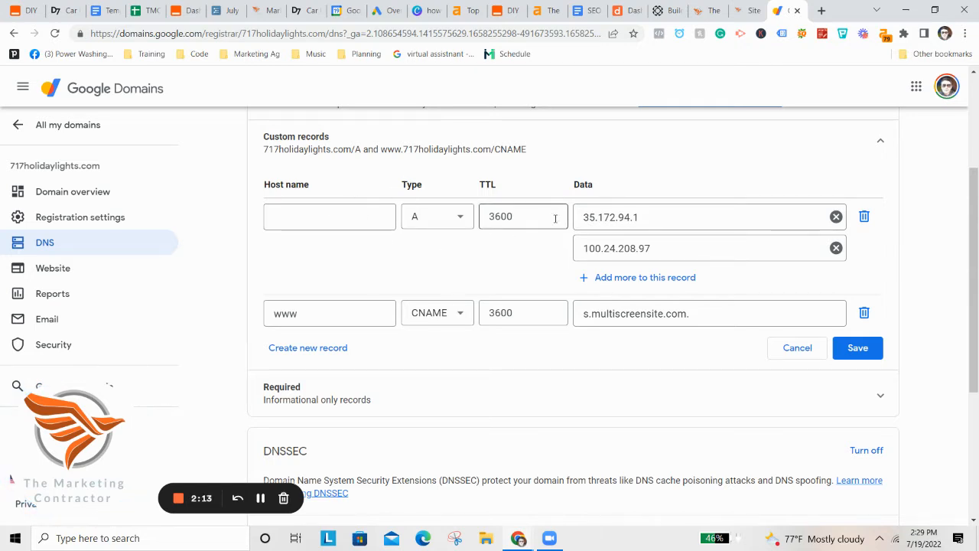
click(749, 10)
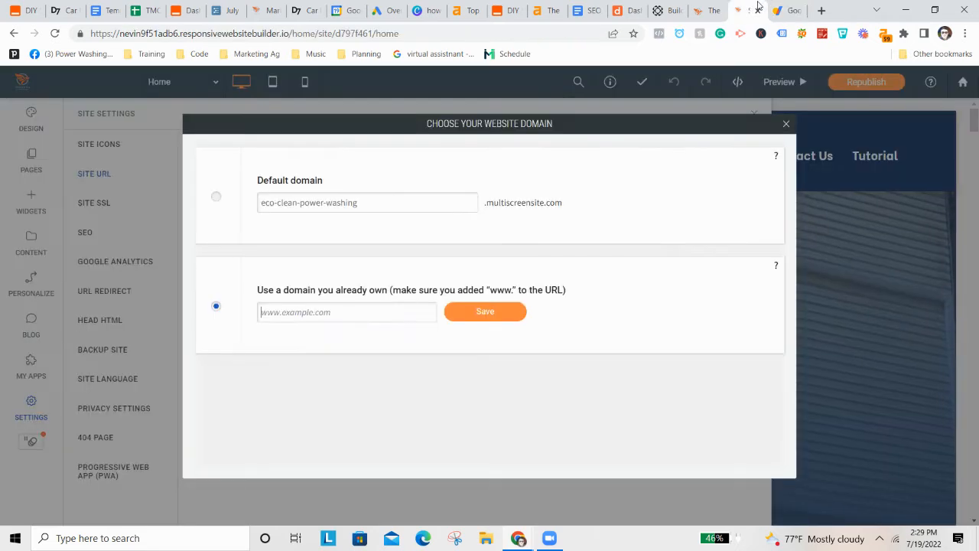
click(314, 311)
text(www.)
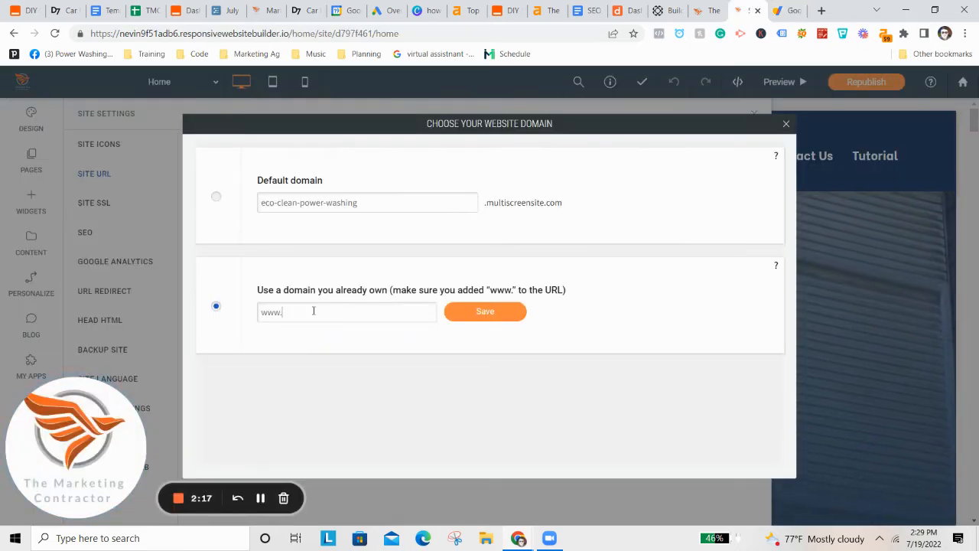
text(hold)
key(BackSpace)
key(BackSpace)
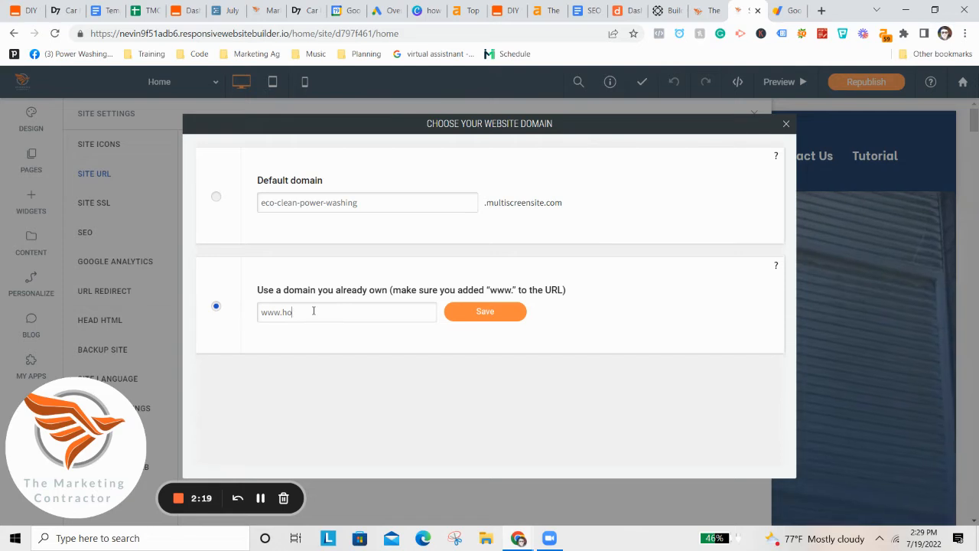
click(788, 7)
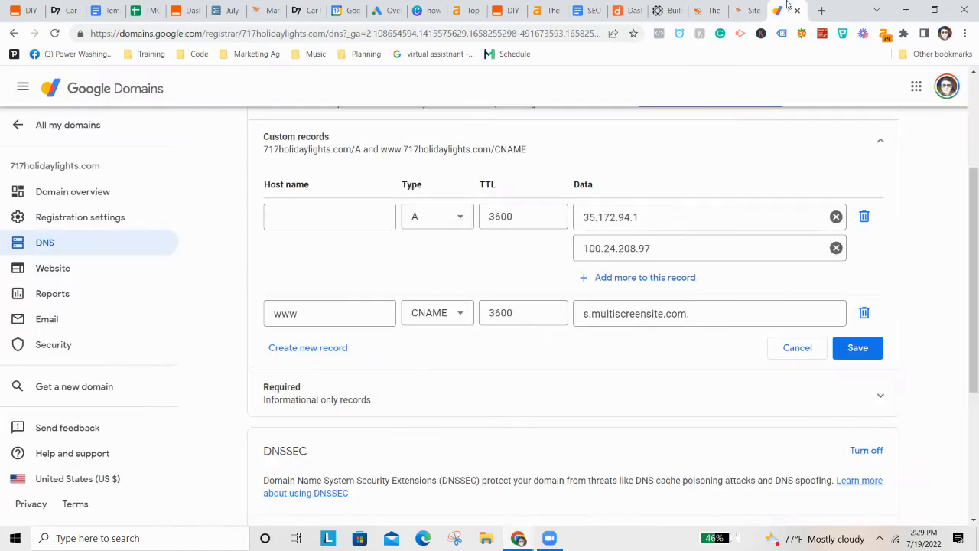
triple_click(55, 165)
key(ctrl+c)
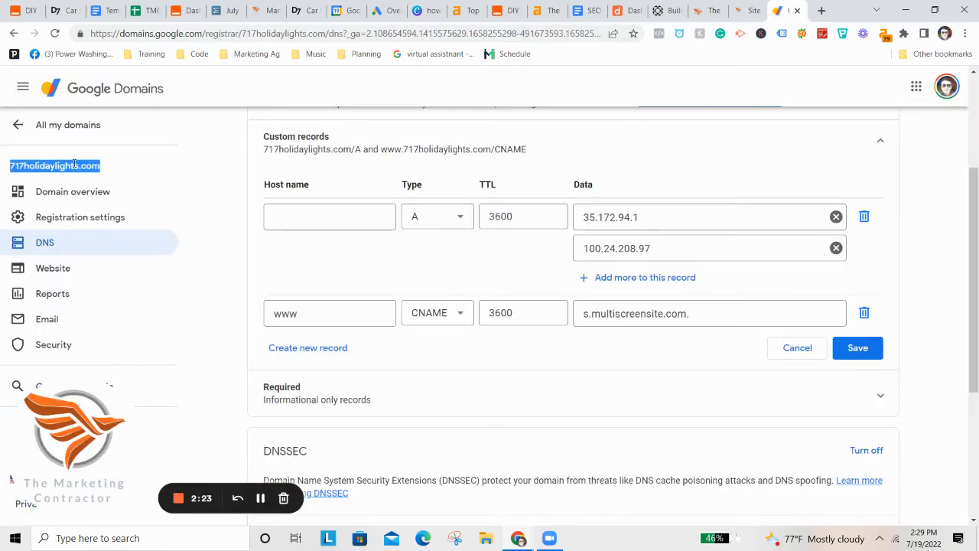
click(746, 10)
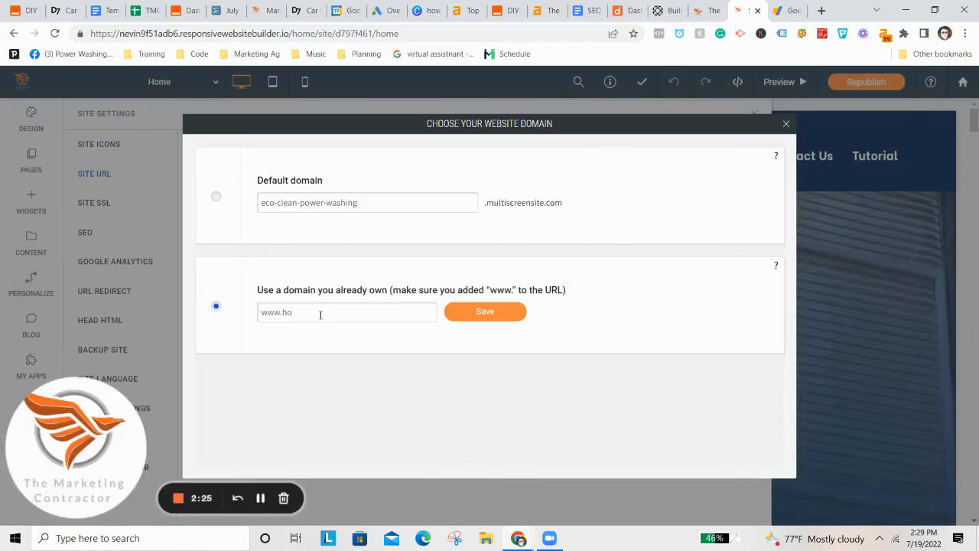
key(BackSpace)
key(BackSpace)
key(ctrl+v)
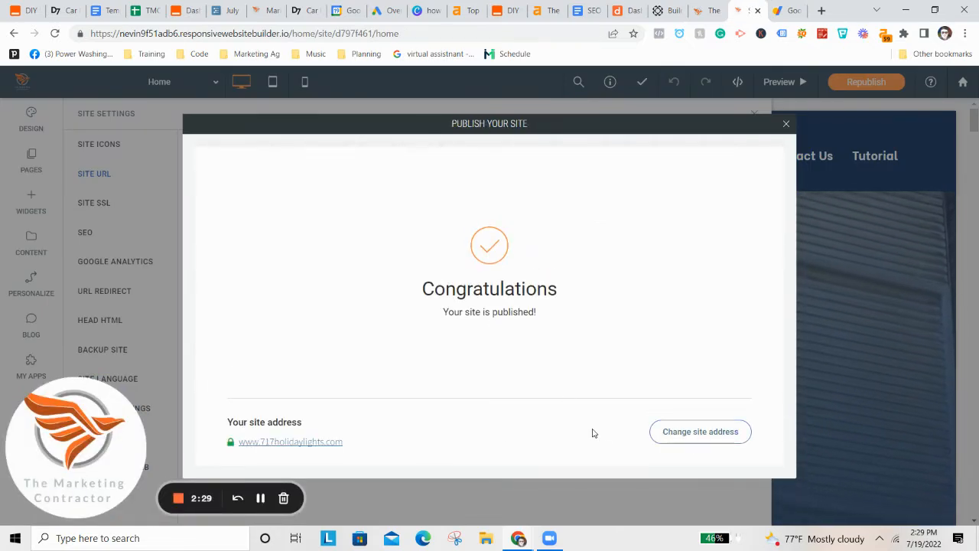
Reopen the website domain dialog from the publish confirmation and select the owned domain's address.
click(700, 431)
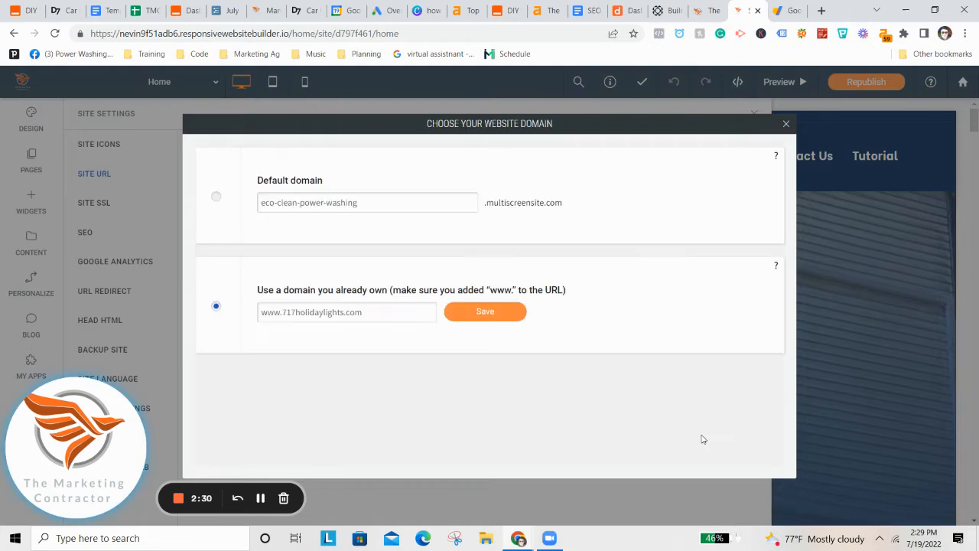
triple_click(382, 312)
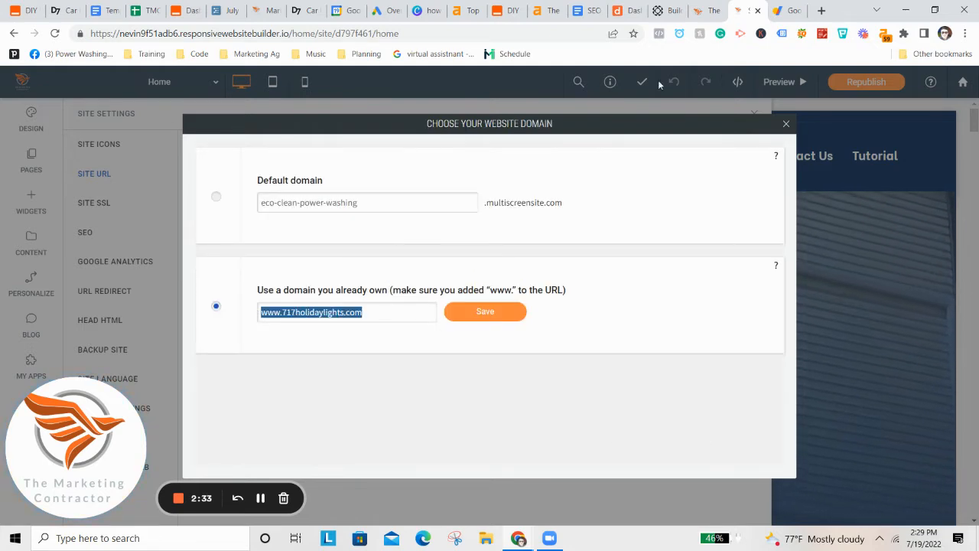
Open the custom DNS records of 717epoxy.com in Google Domains for editing and return to the builder's website domain dialog.
click(788, 10)
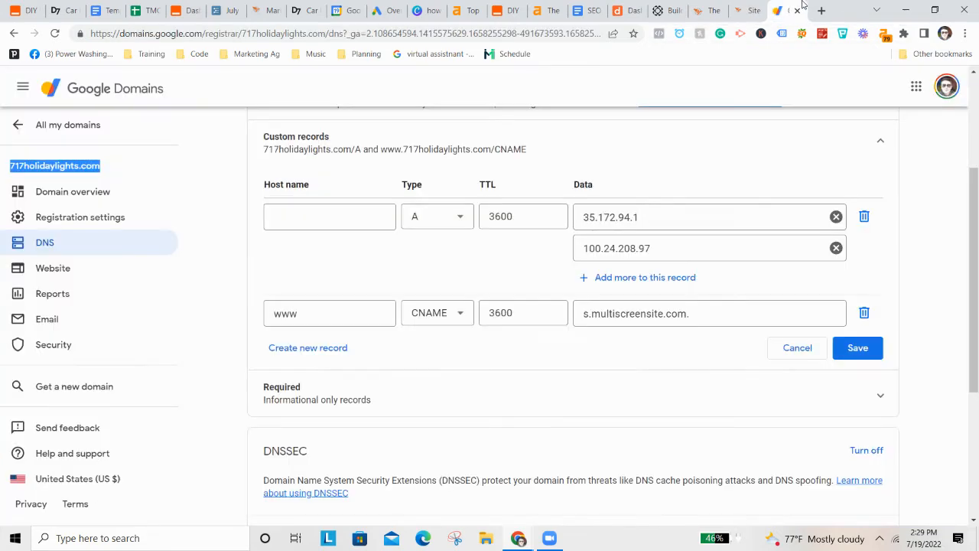
click(16, 124)
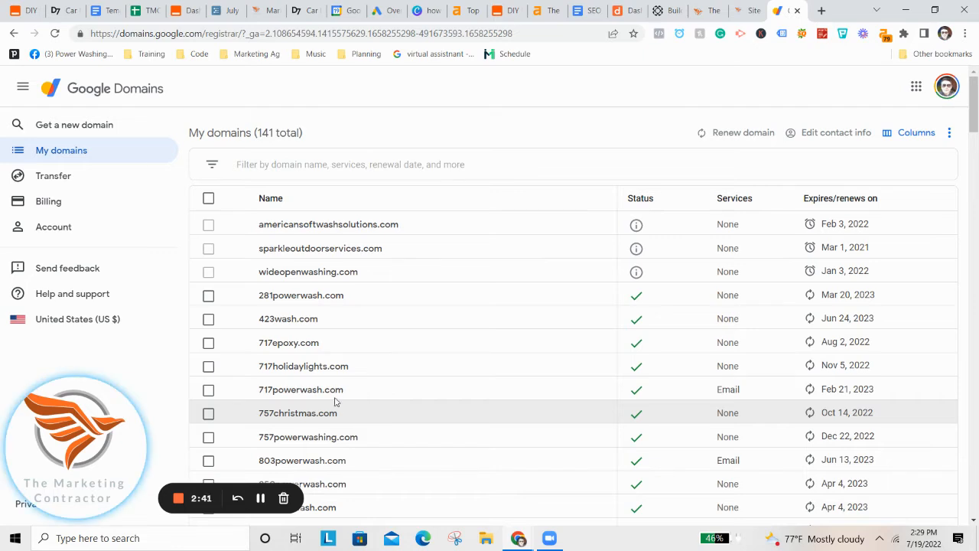
click(286, 343)
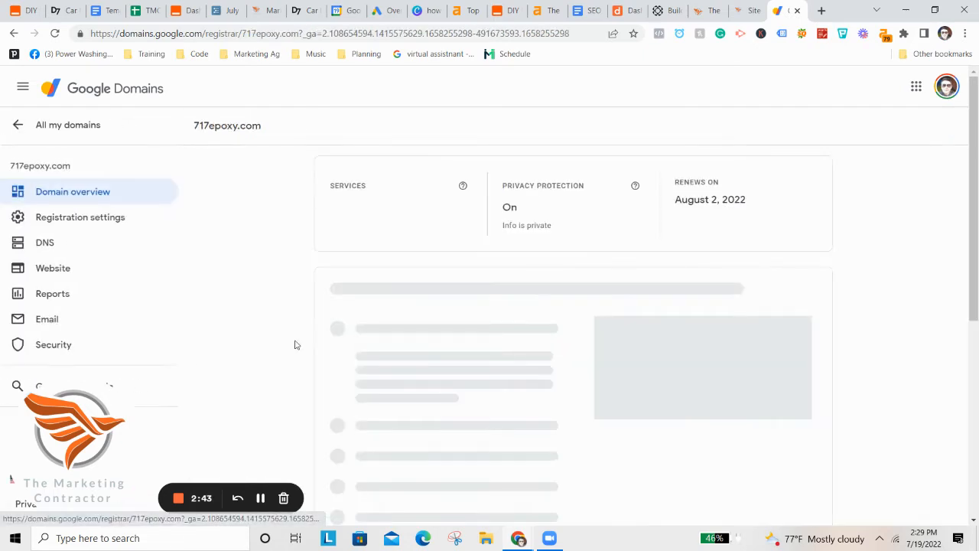
scroll(409, 413, down, 4)
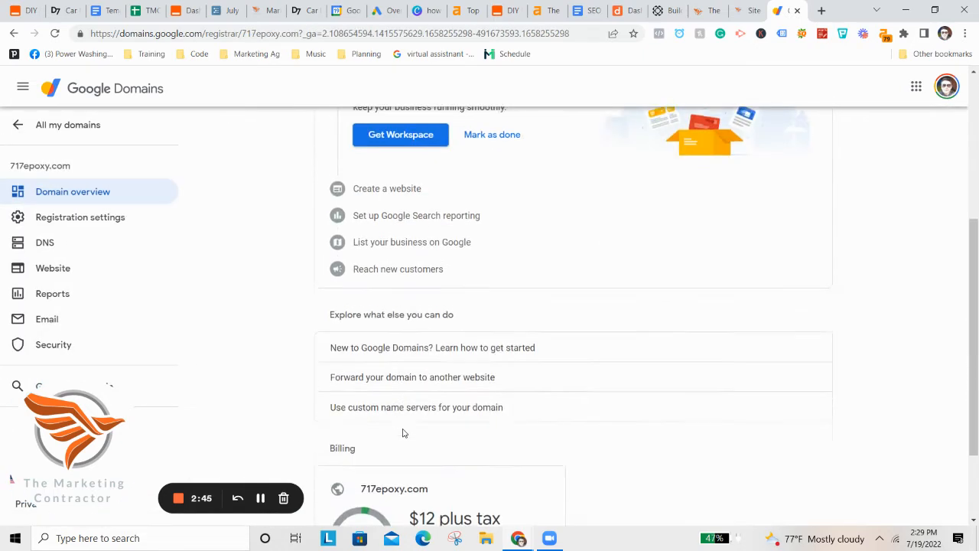
click(56, 248)
scroll(391, 399, down, 1)
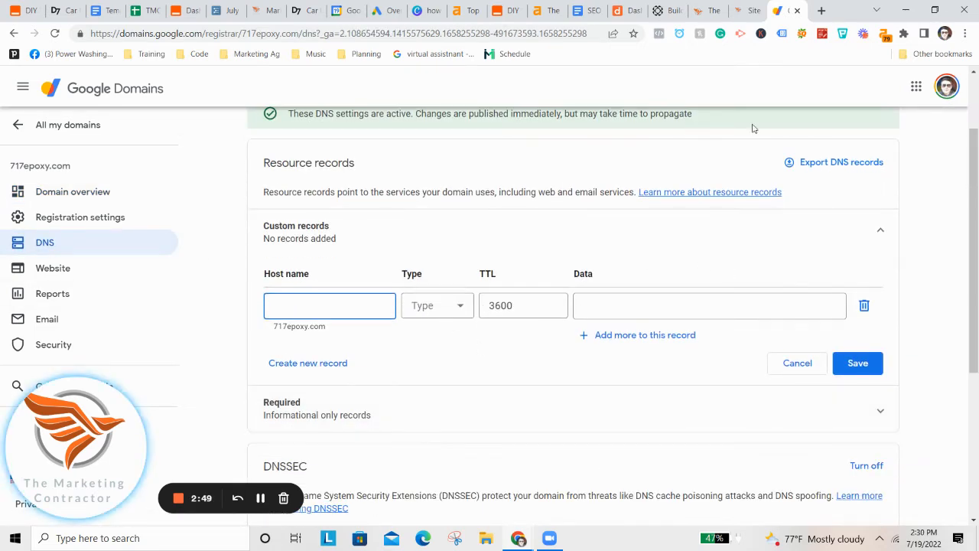
click(756, 9)
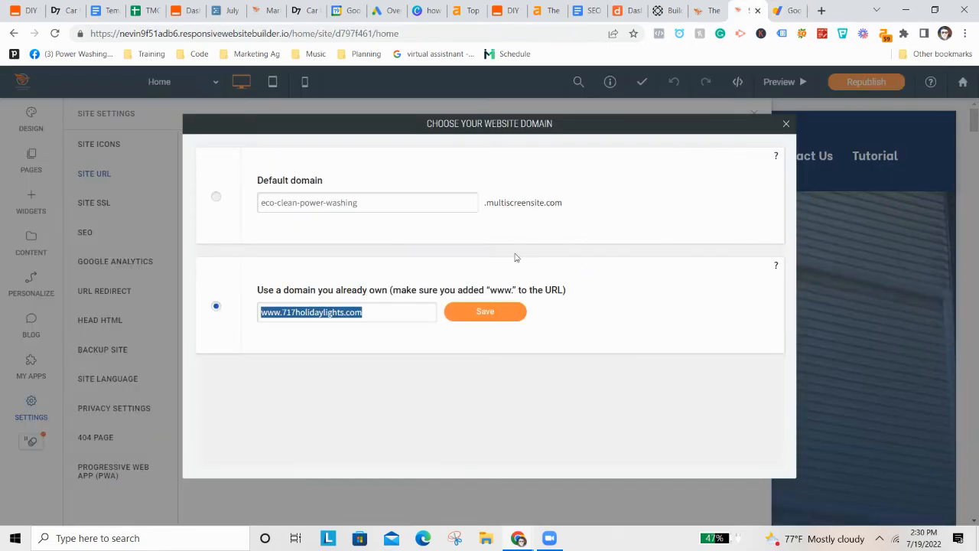
Copy 717epoxy.com from Google Domains, replace the website builder's owned domain with it, and save the address.
click(790, 9)
double_click(55, 167)
key(ctrl+c)
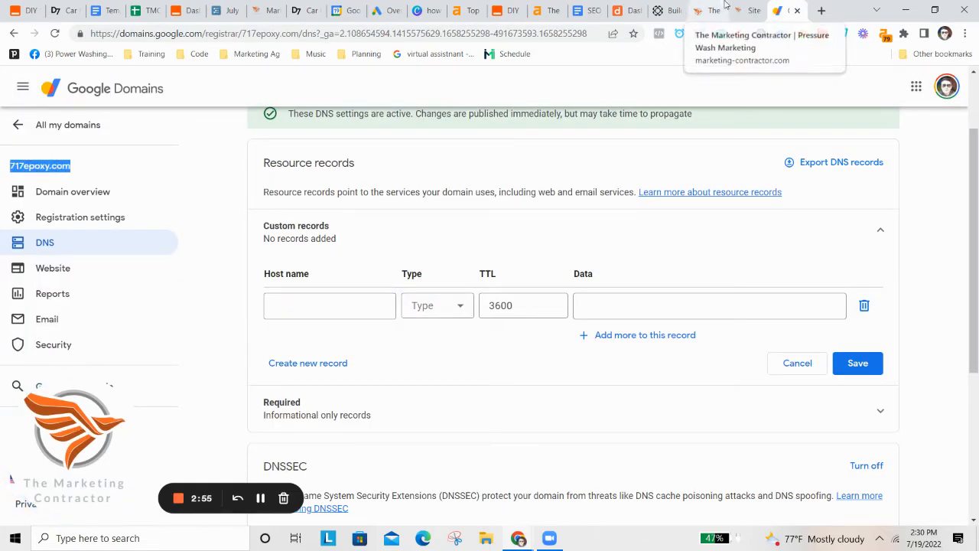
click(750, 7)
key(ctrl+v)
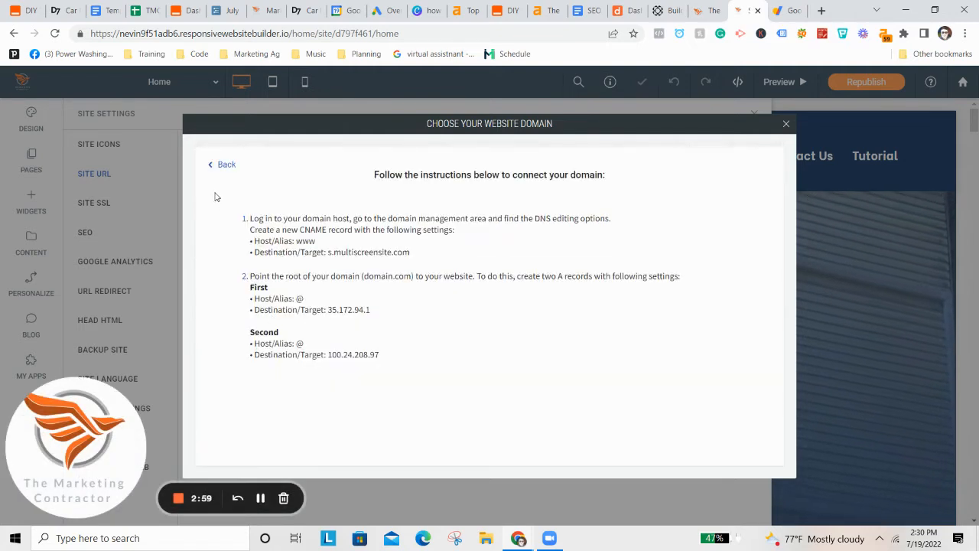
click(223, 167)
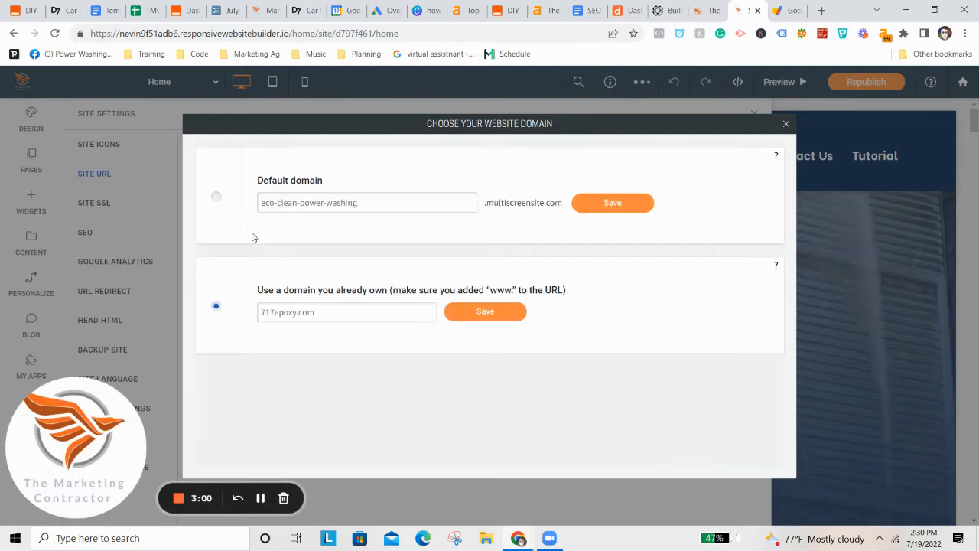
click(263, 312)
text(www.)
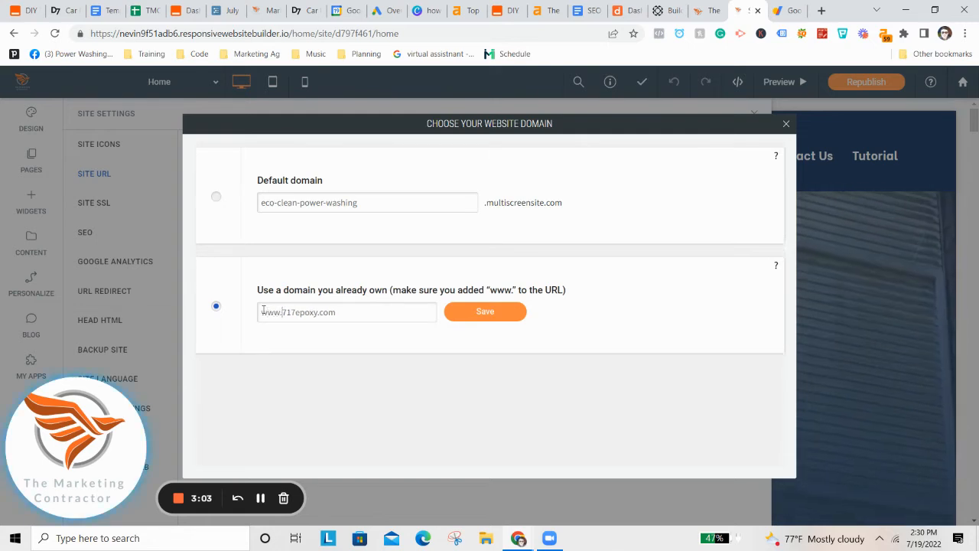
click(475, 325)
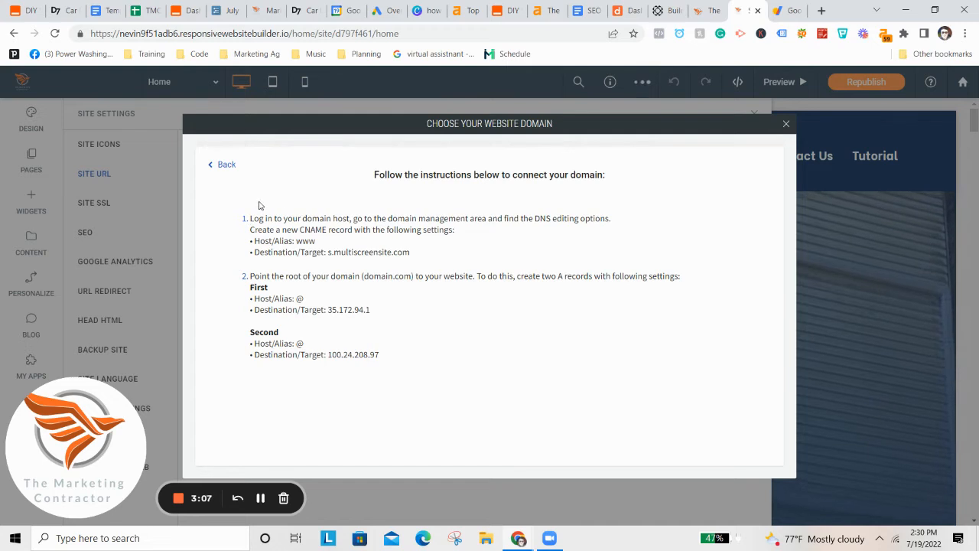
Read the CNAME settings in the connection instructions and enter them in Google Domains: host www, type CNAME, data s.multiscreensite.com.
drag(370, 169, 439, 219)
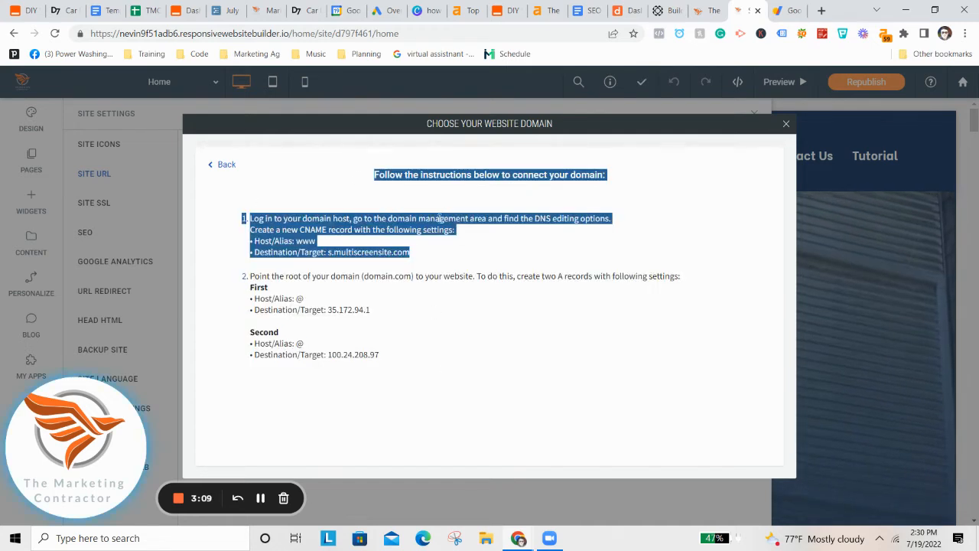
click(295, 219)
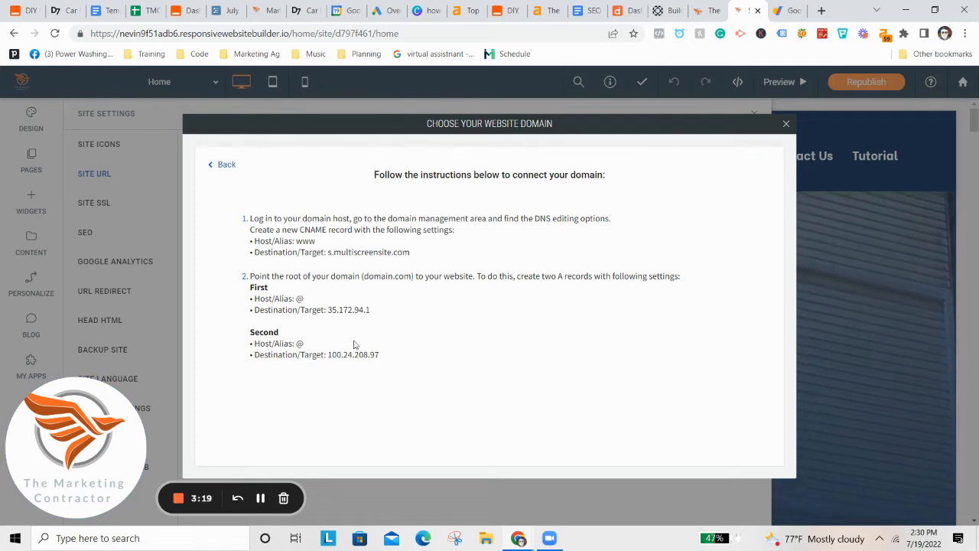
drag(417, 254, 335, 262)
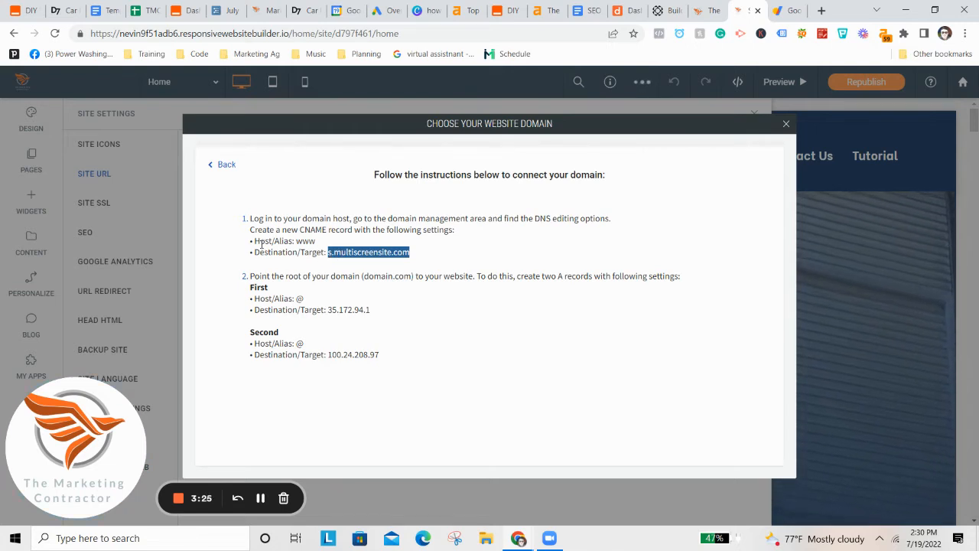
drag(255, 240, 311, 253)
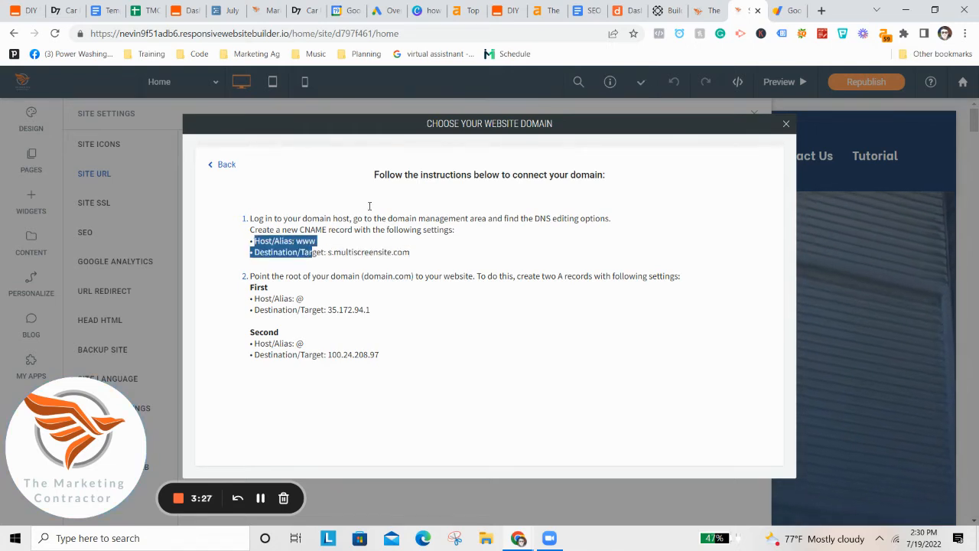
click(783, 8)
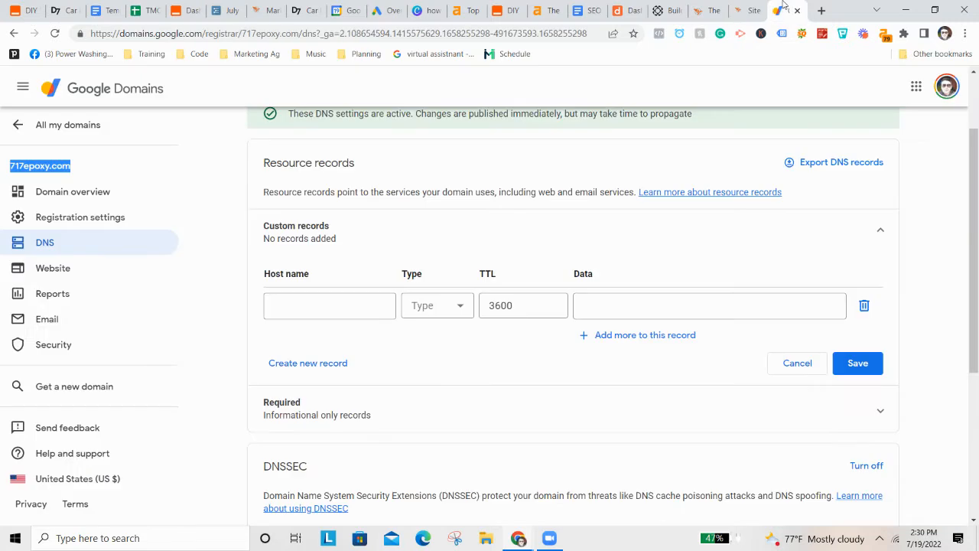
click(331, 306)
text(www)
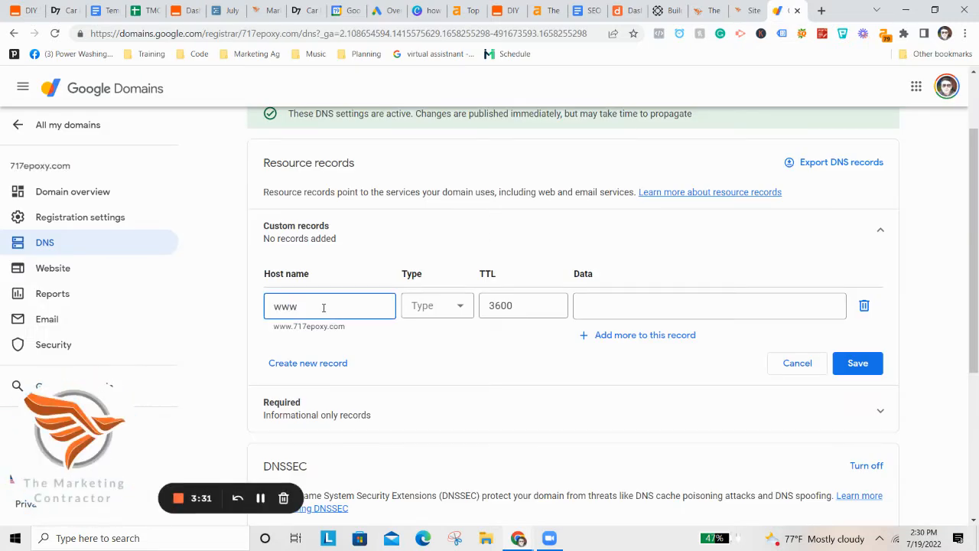
click(422, 306)
click(417, 430)
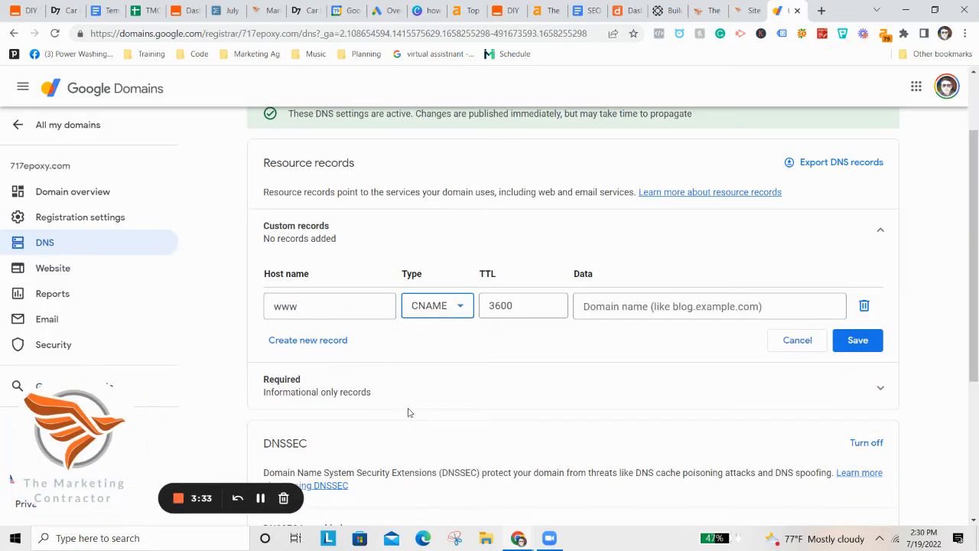
click(648, 303)
text(s.multiscreensite.com)
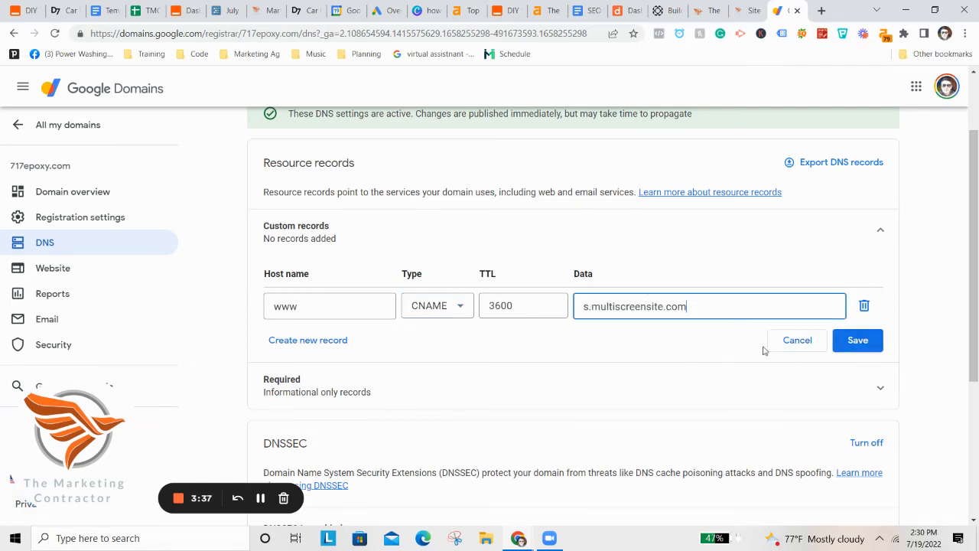
Create a second DNS record of type A with a blank host and the first destination address, 35.172.94.1, copied from the builder's instructions.
click(311, 341)
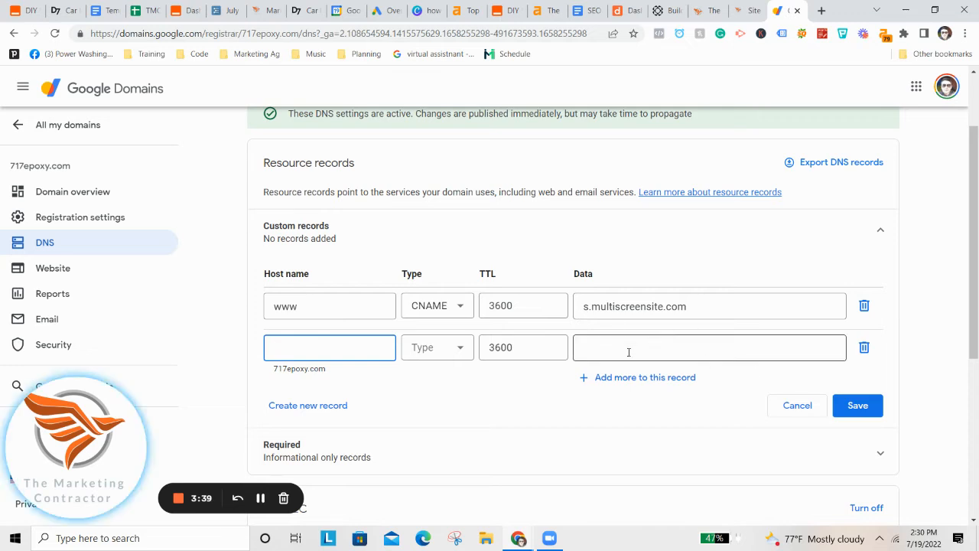
click(433, 348)
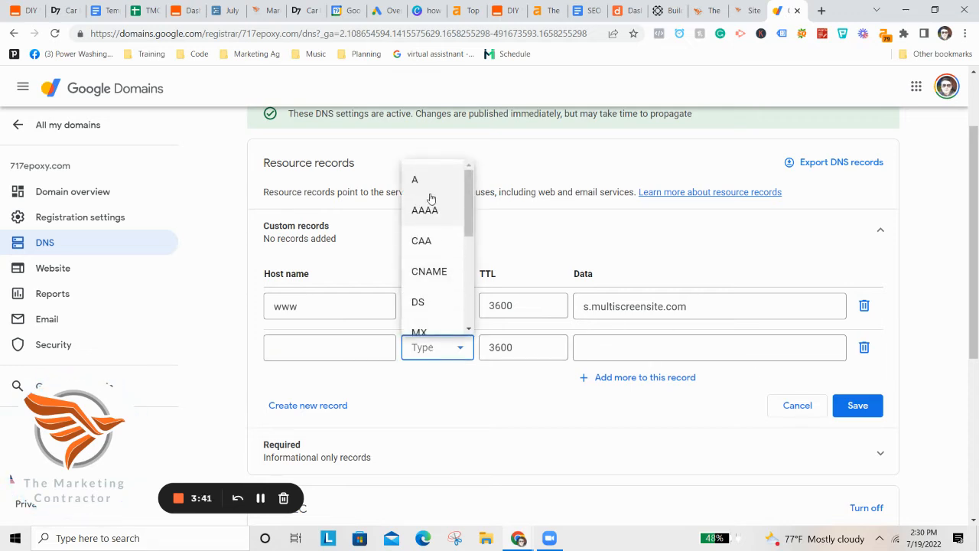
click(422, 180)
click(643, 348)
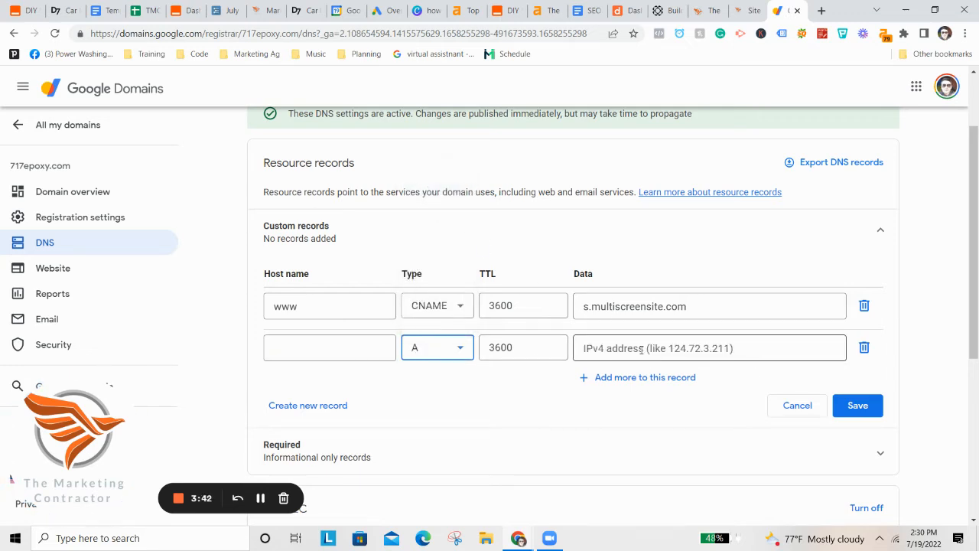
click(748, 11)
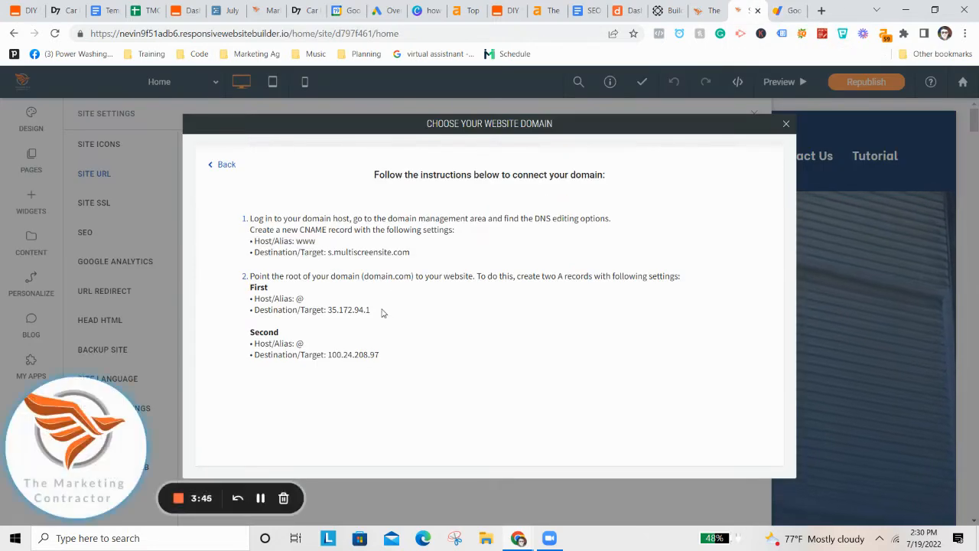
drag(371, 311, 328, 310)
key(ctrl+c)
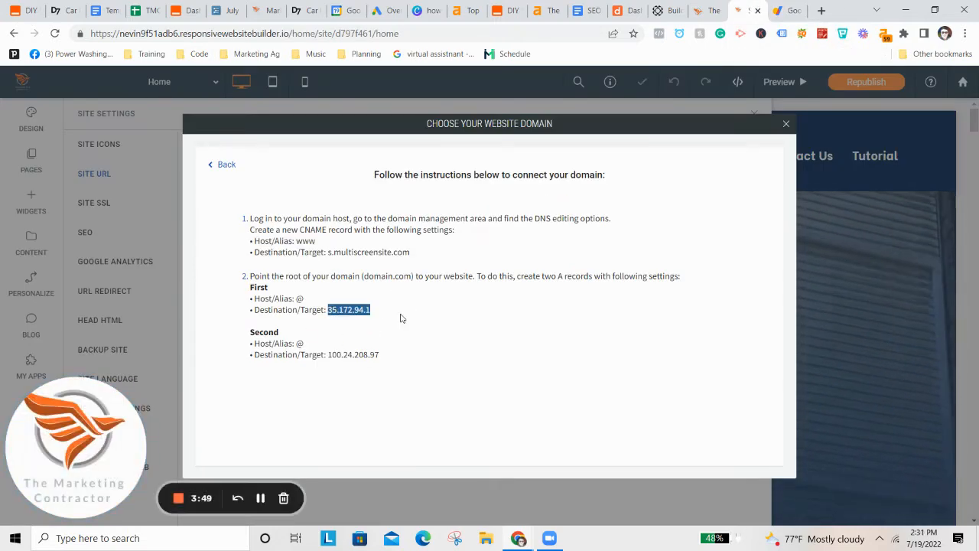
click(788, 10)
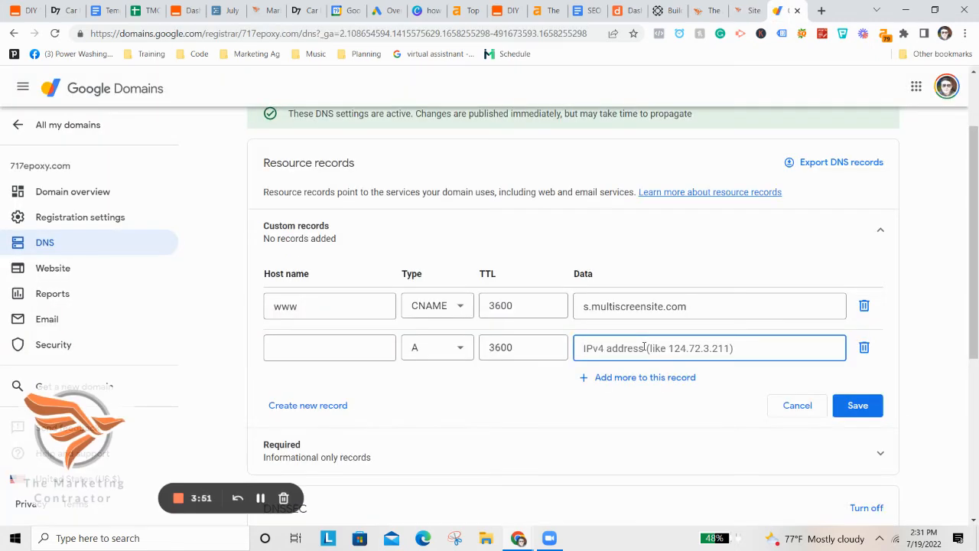
key(ctrl+v)
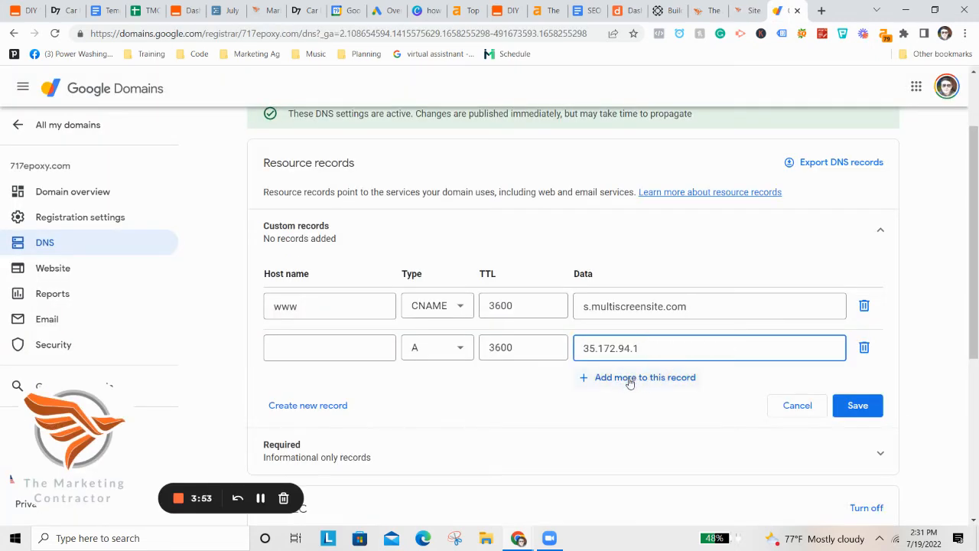
Add the second destination address, 100.24.208.97, from the builder's instructions to the A record and save the custom records.
click(630, 378)
click(746, 10)
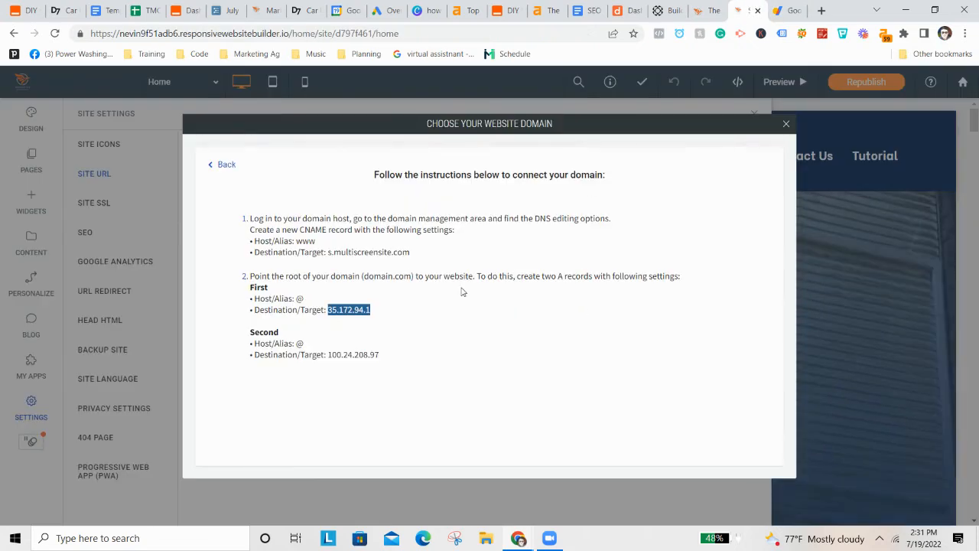
click(363, 358)
drag(379, 355, 330, 359)
key(ctrl+c)
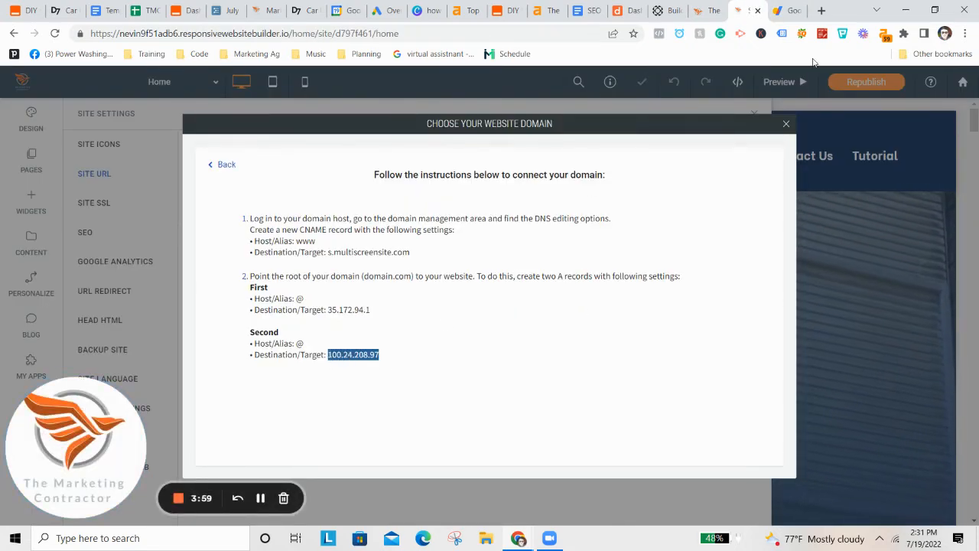
click(786, 9)
key(ctrl+v)
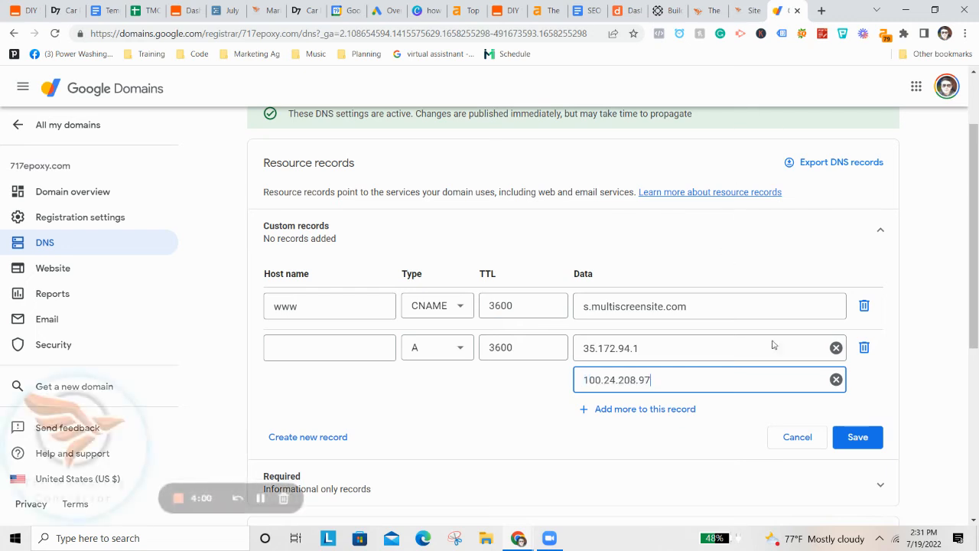
click(858, 438)
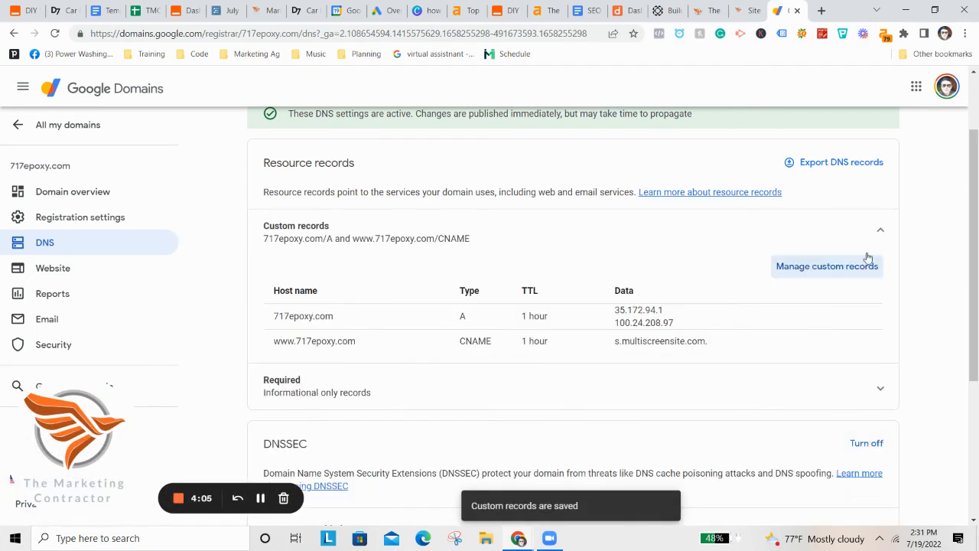
click(747, 6)
click(787, 123)
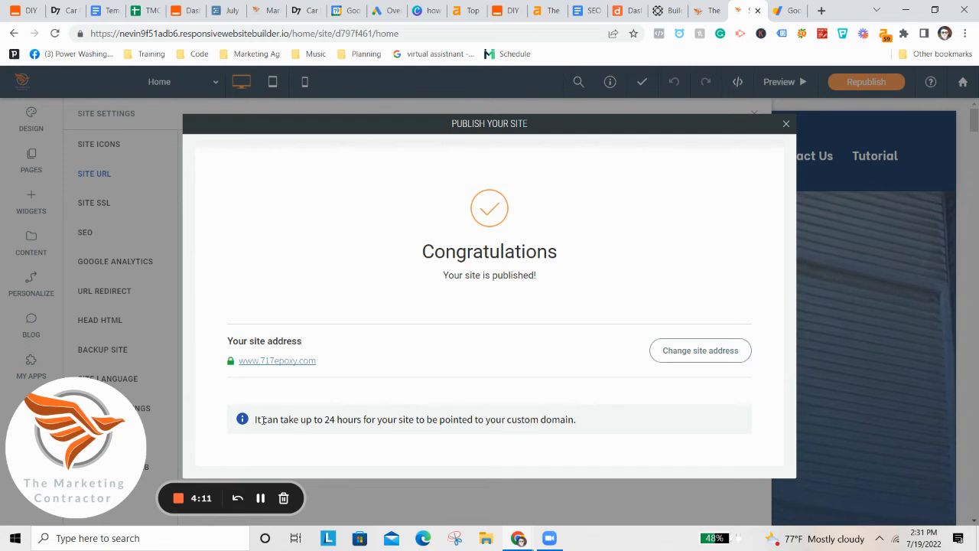
drag(261, 419, 591, 430)
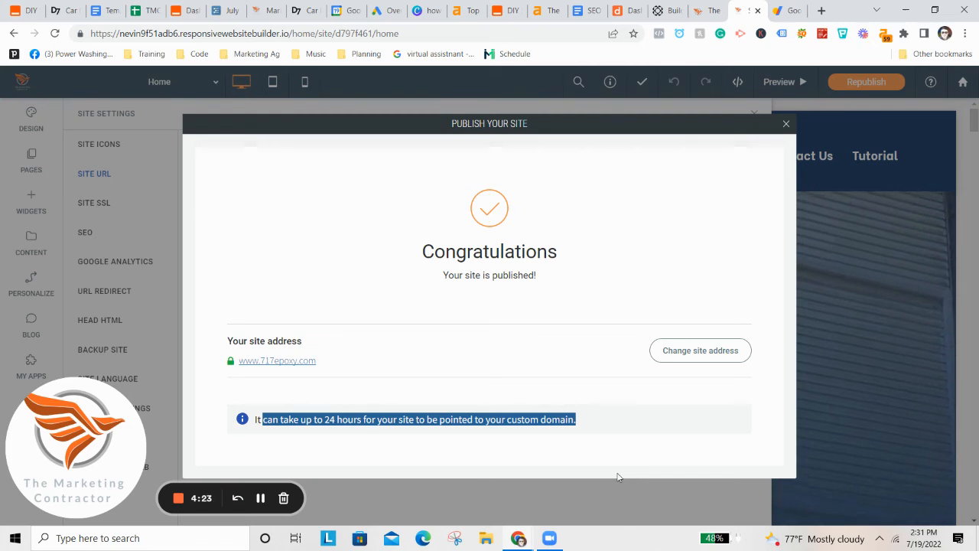
click(260, 364)
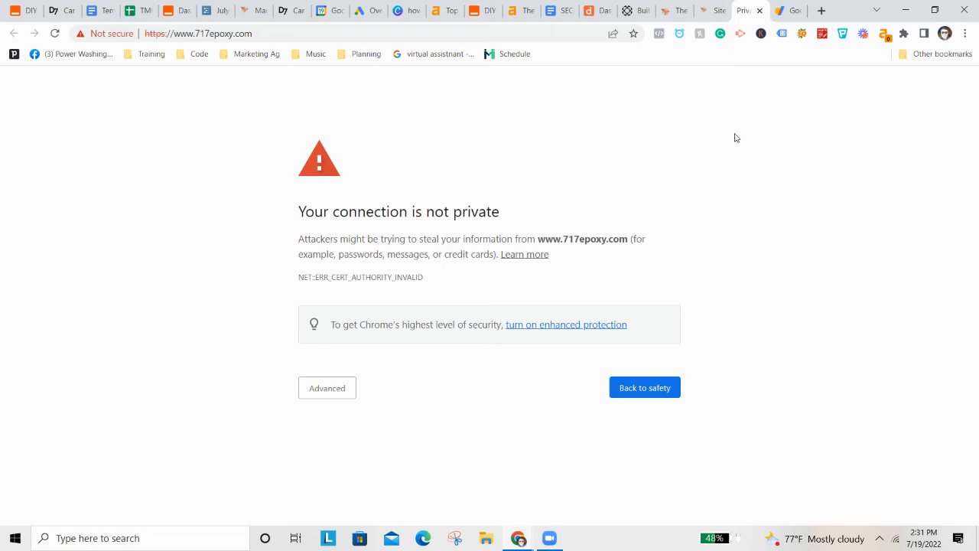
click(760, 9)
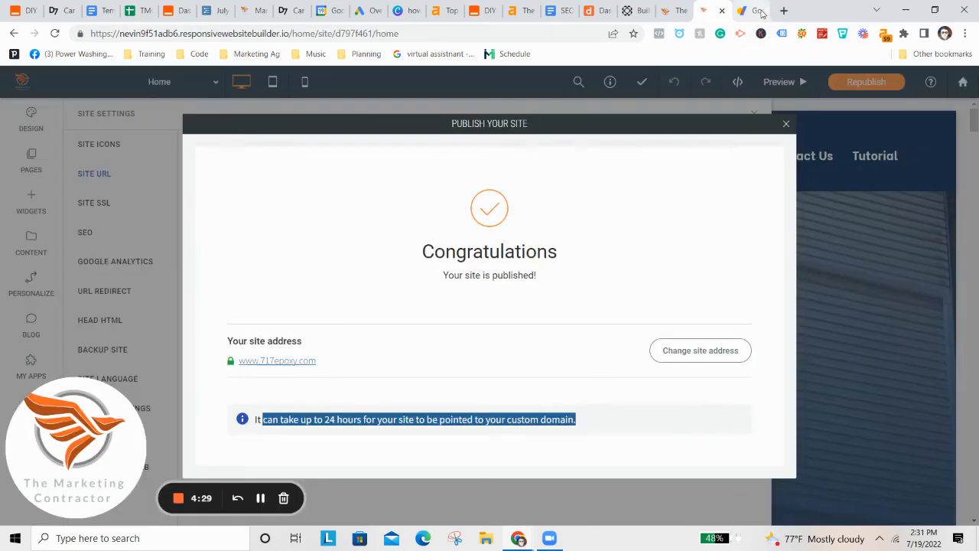
Close the publish confirmation and the site settings, and republish the site.
click(786, 126)
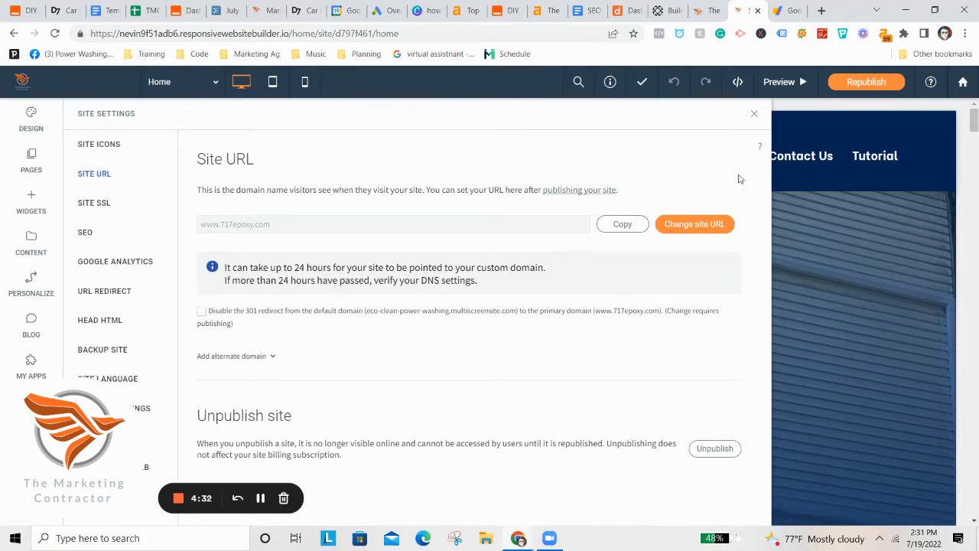
click(754, 114)
click(881, 84)
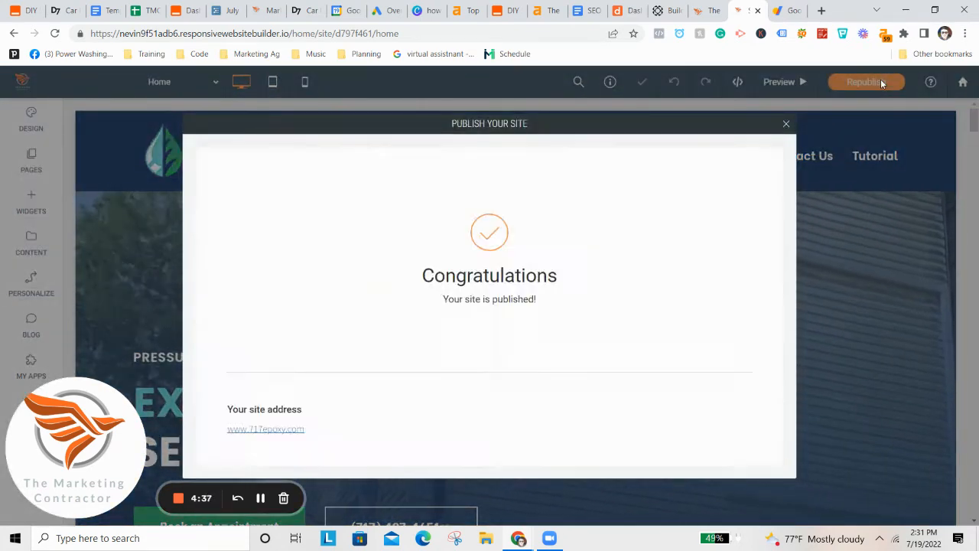
click(785, 126)
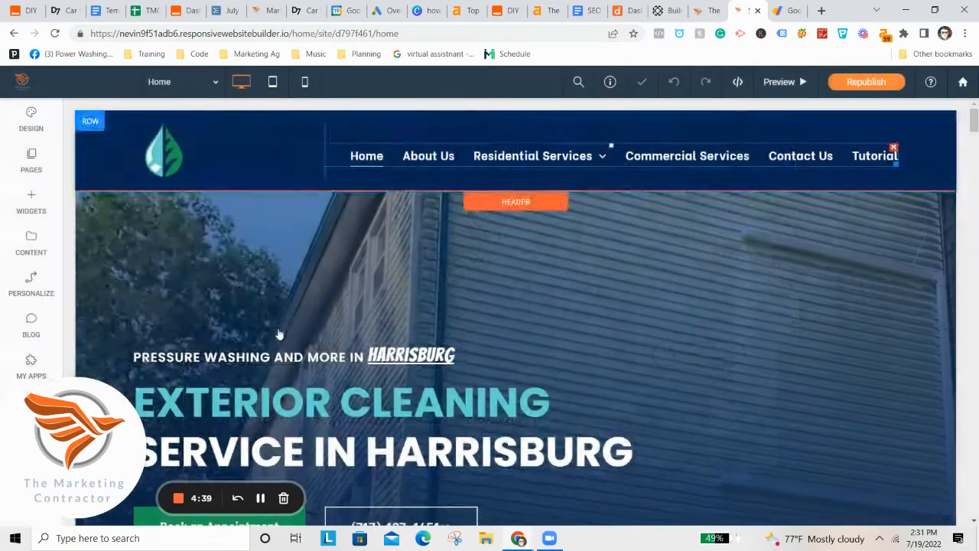
Examine the alternate domain options in the Site URL settings and close the settings.
drag(30, 458, 137, 440)
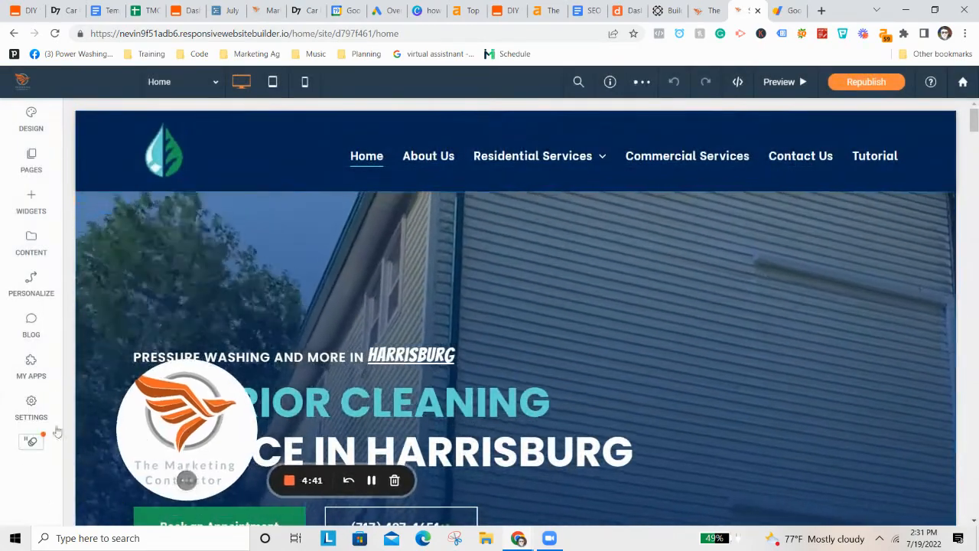
click(30, 409)
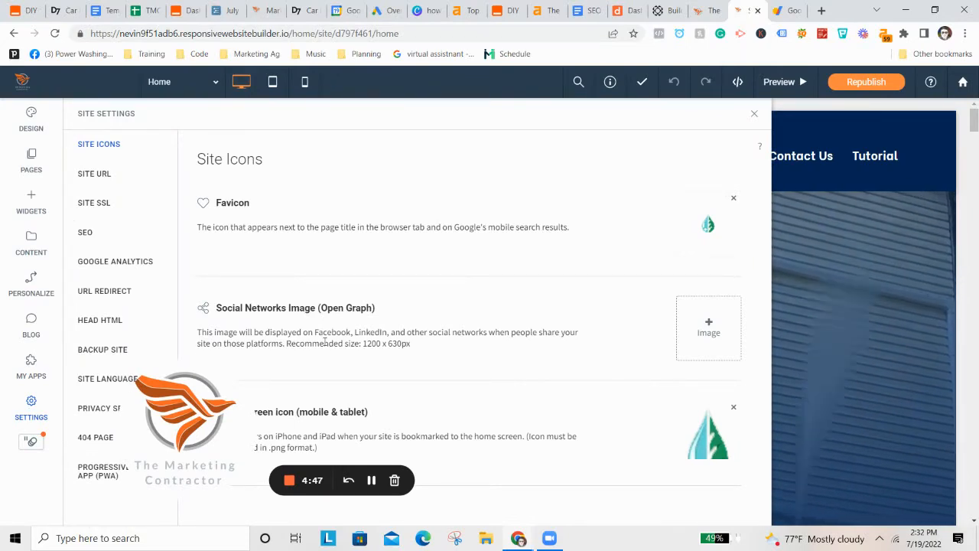
click(103, 174)
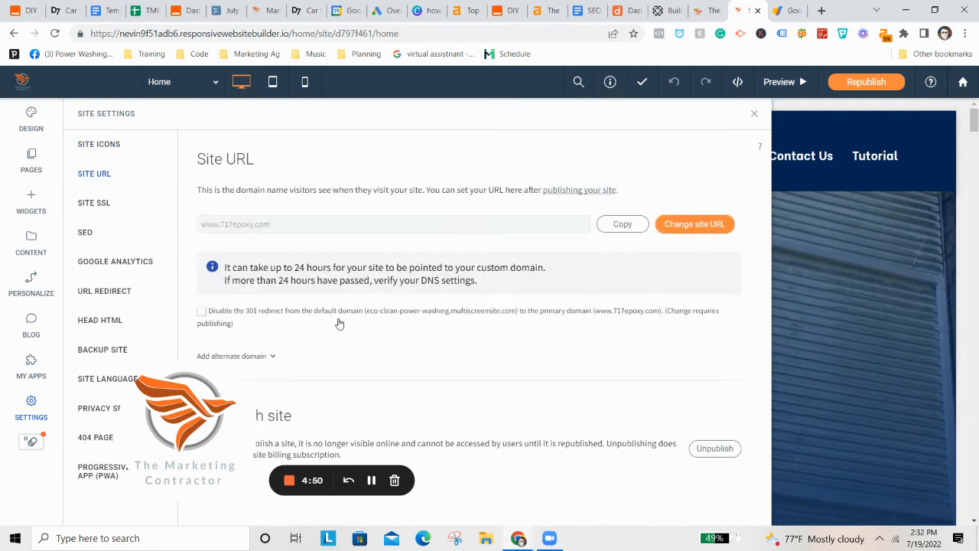
click(272, 356)
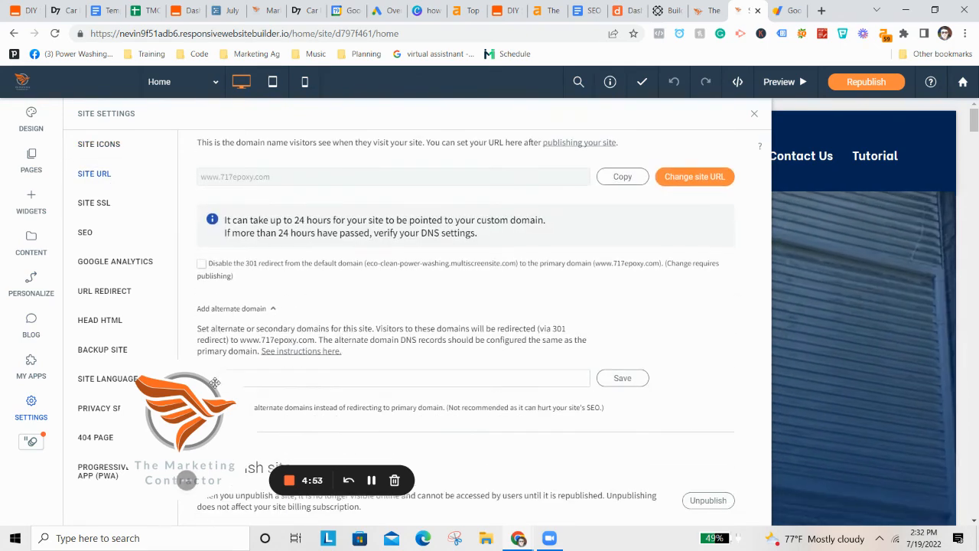
click(246, 383)
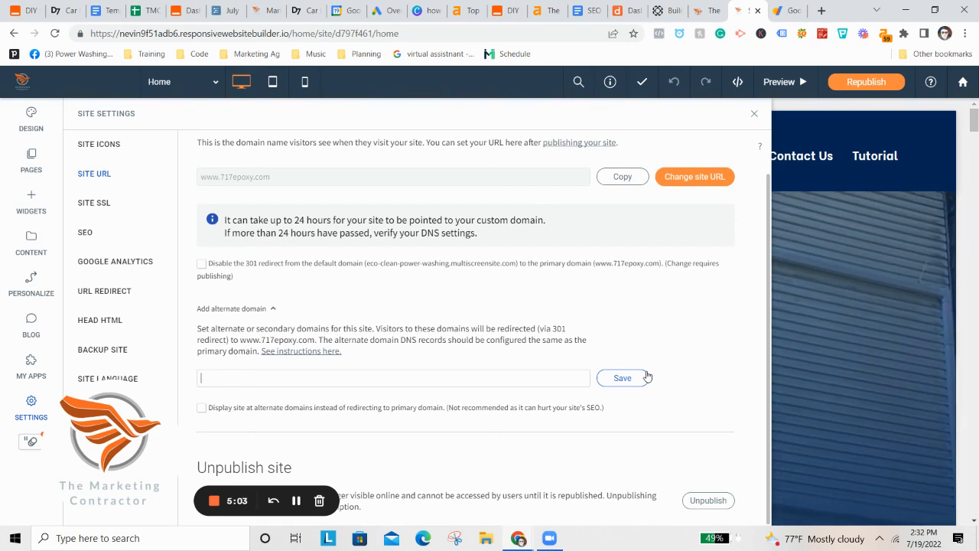
scroll(729, 334, up, 1)
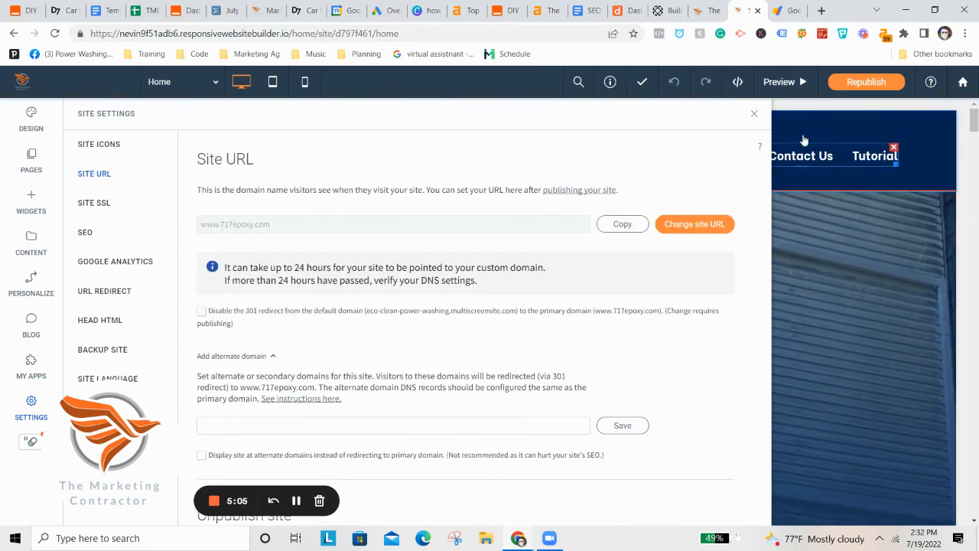
click(754, 115)
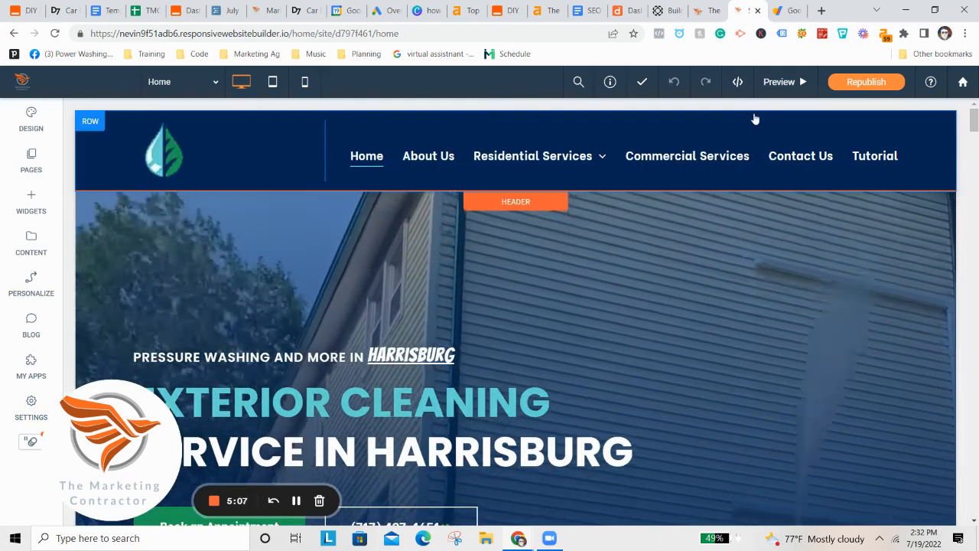